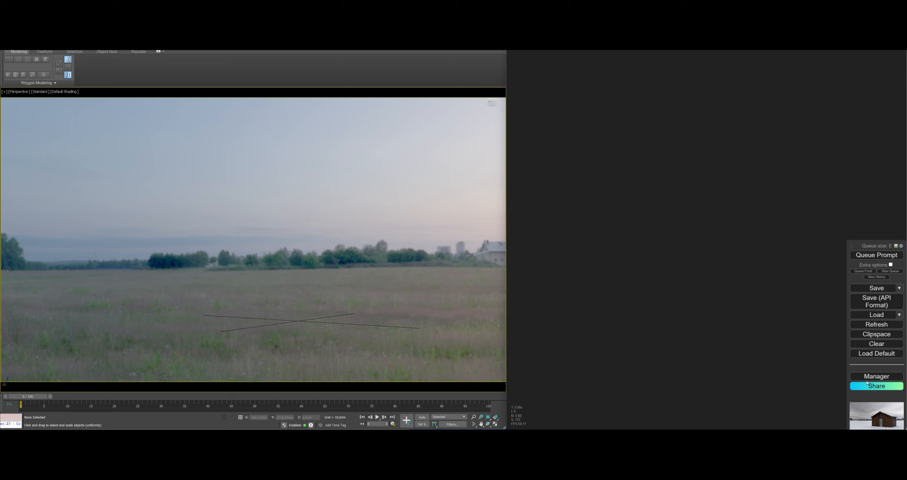
Check the ComfyUI Manager for missing custom nodes to install and close the manager
click(868, 377)
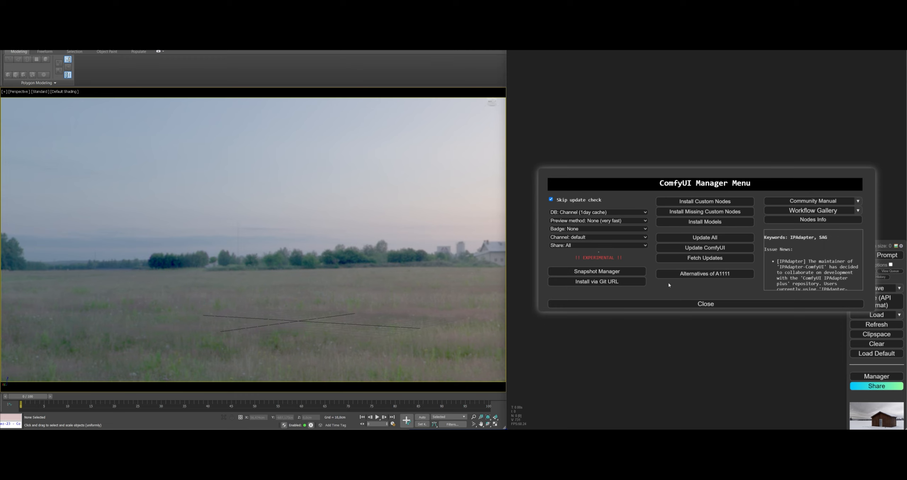
click(705, 212)
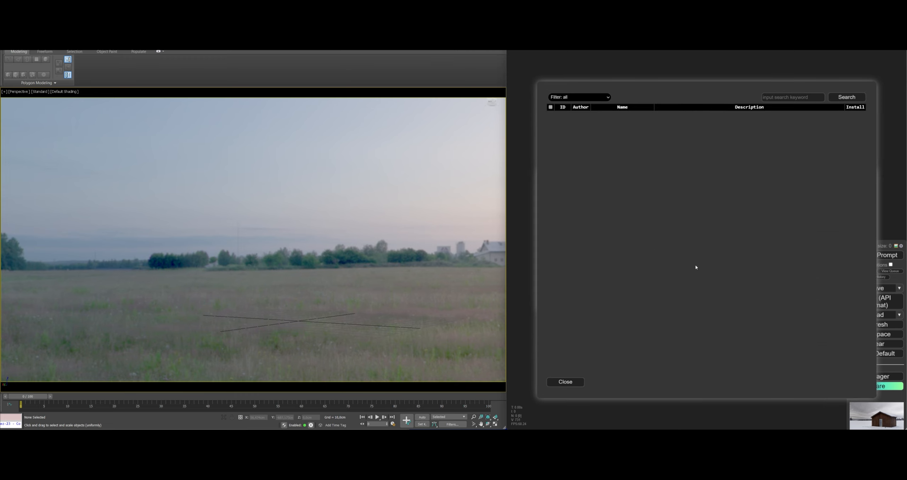
click(573, 382)
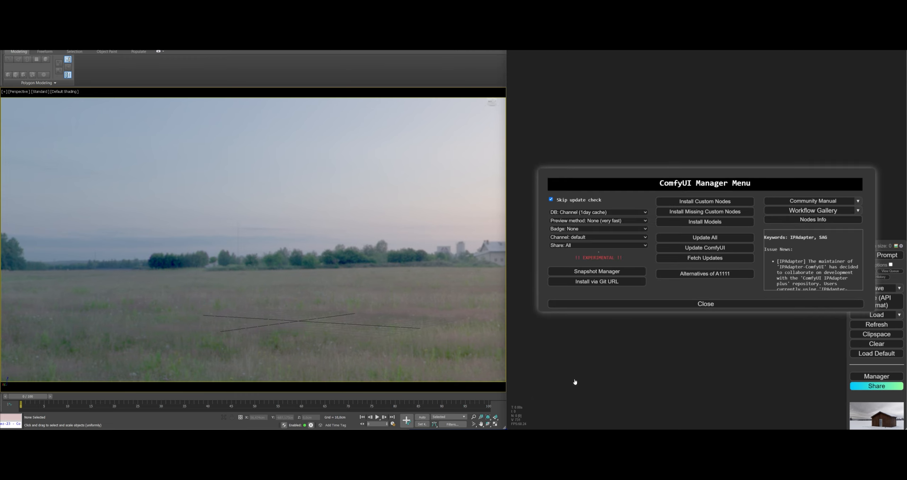
click(750, 307)
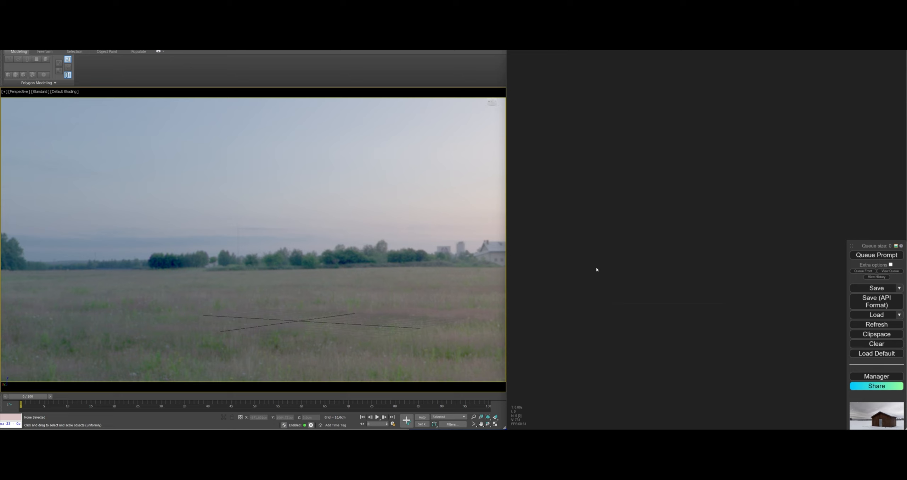
Search the node library for "eff" and add an Efficient Loader node to the empty canvas
double_click(599, 242)
text(eff)
key(Down)
key(Down)
key(Down)
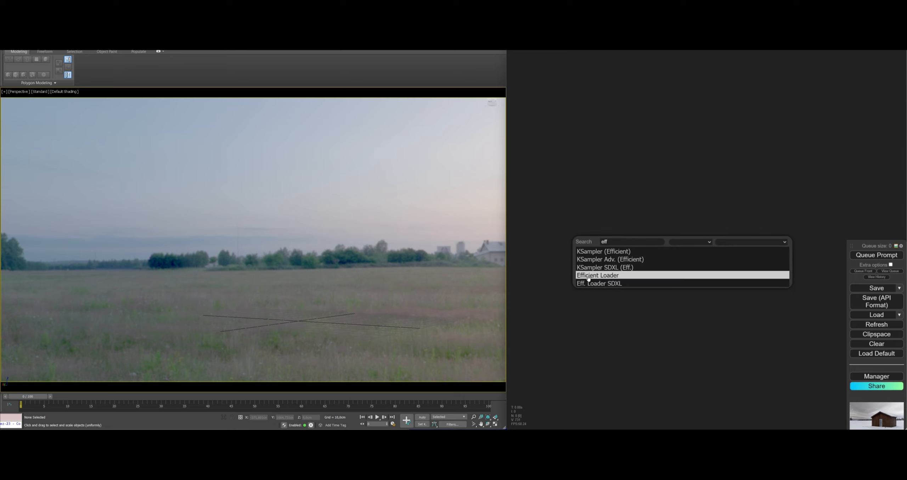
key(Return)
Add a KSampler (Efficient) node beside the Efficient Loader
double_click(670, 252)
text(eff)
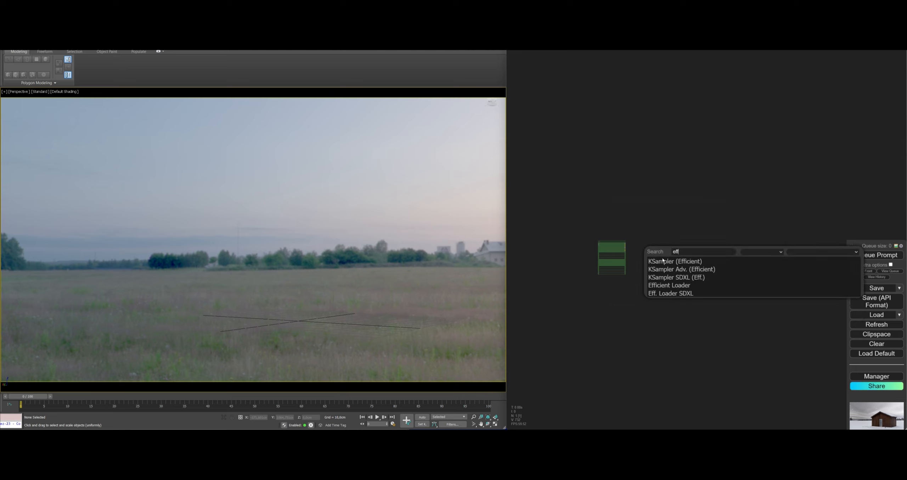
key(Return)
drag(675, 255, 638, 276)
scroll(620, 244, up, 5)
Connect the Efficient Loader's MODEL, CONDITIONING+, CONDITIONING- and VAE outputs to the matching KSampler inputs
drag(711, 255, 796, 241)
drag(623, 255, 778, 264)
drag(623, 274, 778, 274)
drag(622, 293, 777, 292)
drag(679, 358, 803, 211)
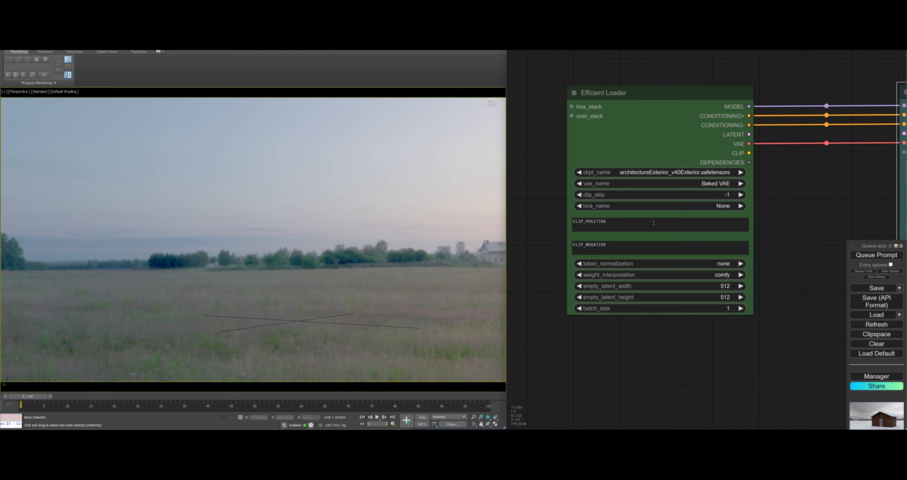
Set the Efficient Loader's lora_name to "LCM diffusion_pytorch_model.fp16.safetensors"
click(588, 206)
click(579, 207)
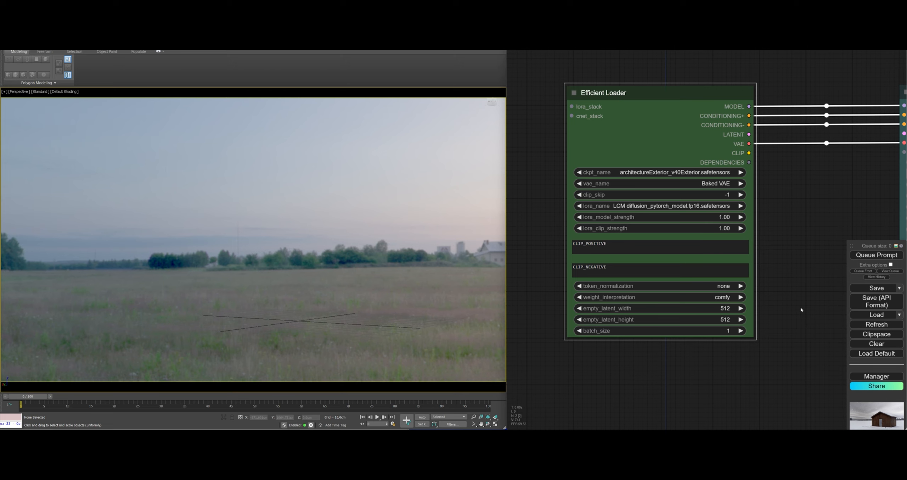
Set the KSampler (Efficient) node's steps to 16
scroll(801, 307, down, 3)
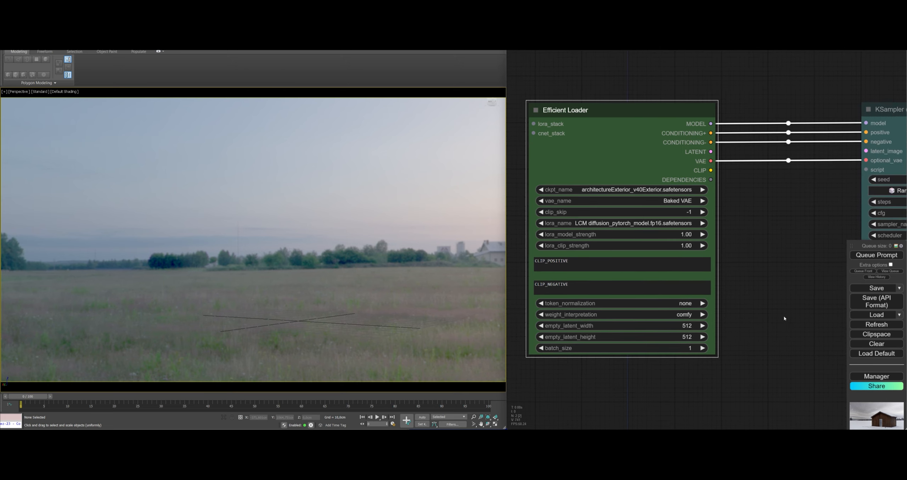
drag(761, 261, 605, 286)
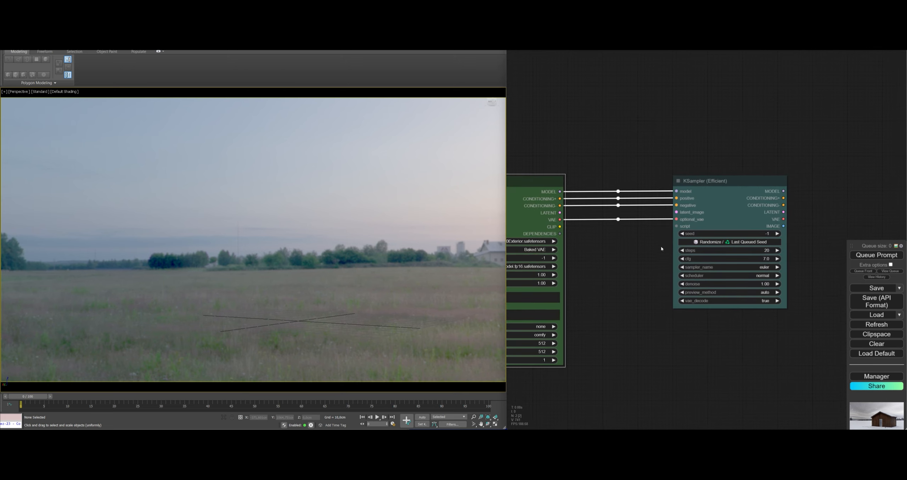
scroll(661, 244, up, 12)
scroll(649, 263, down, 5)
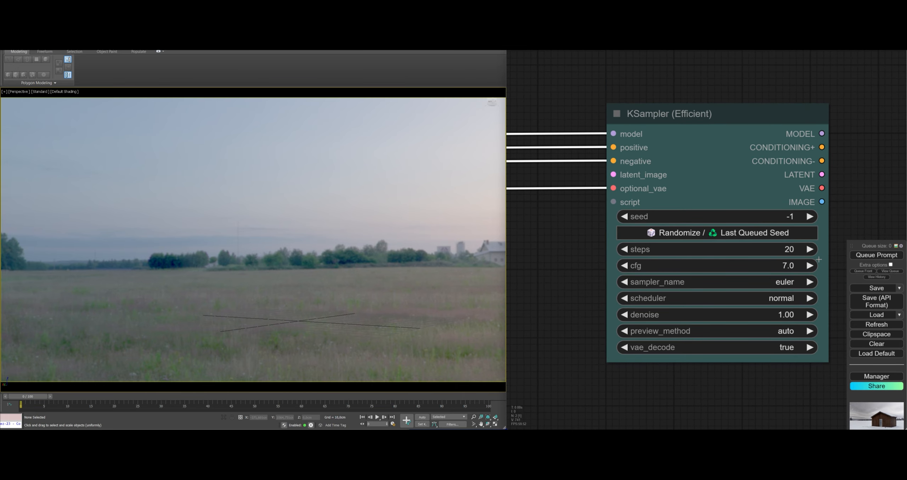
click(755, 249)
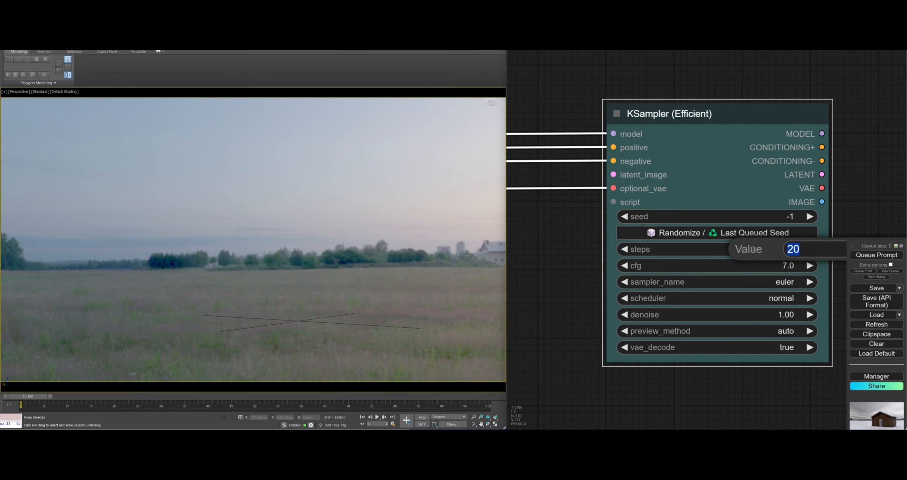
text(16)
key(Return)
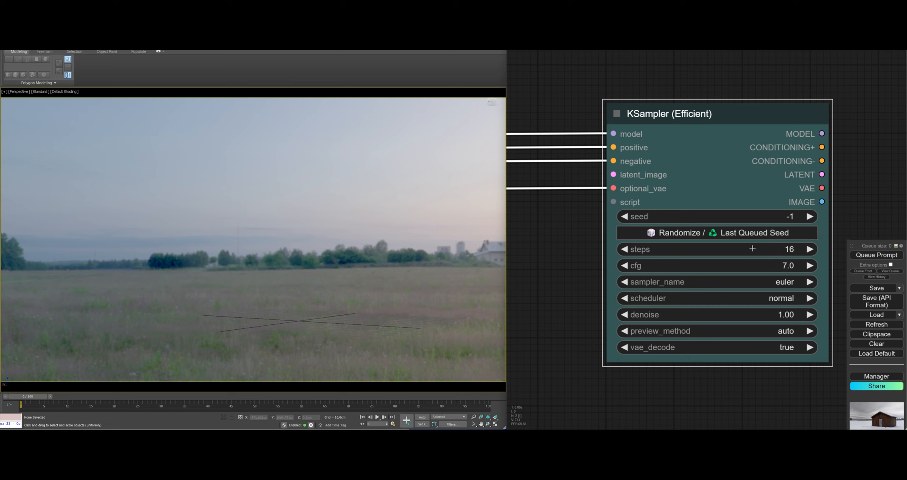
Set the KSampler (Efficient) node's denoise to 0.50
click(779, 321)
key(BackSpace)
text(.)
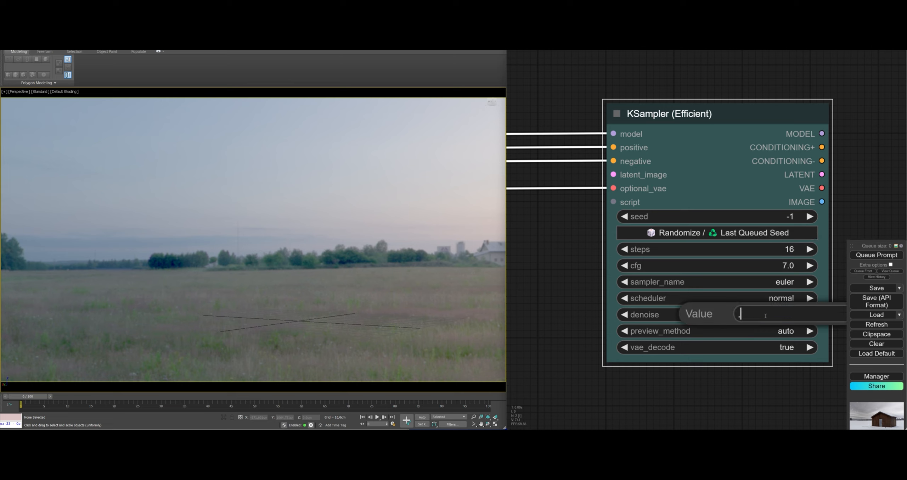
text(5)
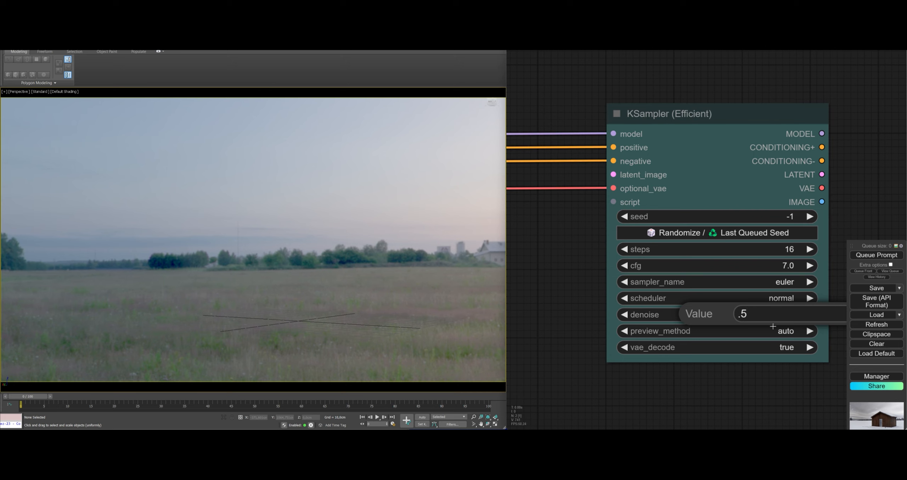
key(Return)
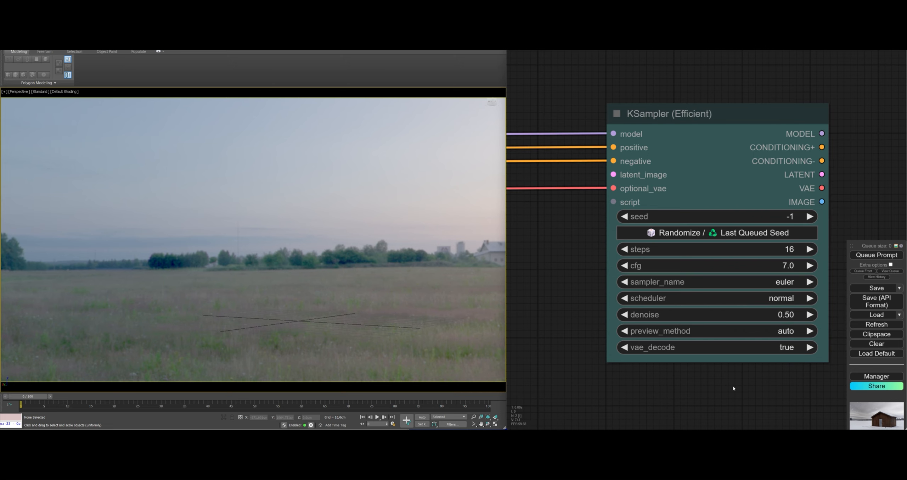
Add a ScreenShare node in the free space ahead of the Efficient Loader
scroll(733, 386, down, 4)
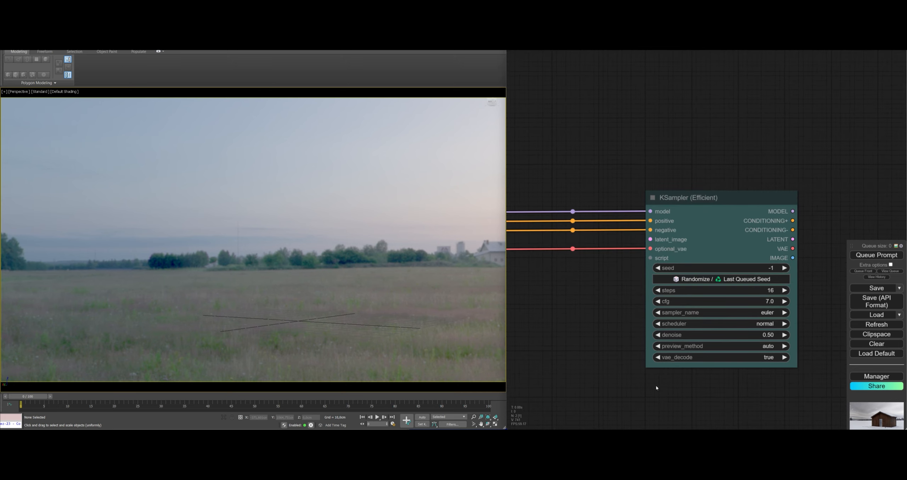
drag(538, 348, 788, 359)
scroll(788, 358, down, 1)
scroll(710, 285, down, 5)
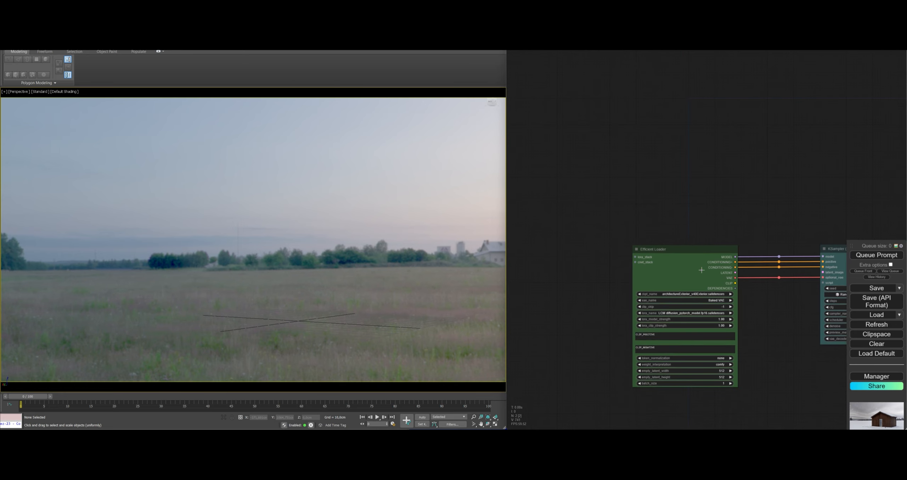
mouse_move(651, 242)
mouse_down()
mouse_move(686, 244)
mouse_move(660, 240)
mouse_up()
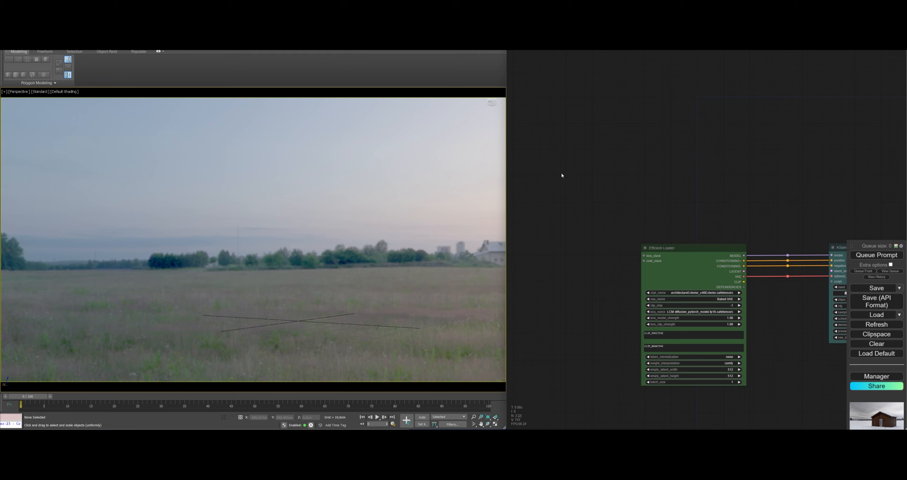
double_click(590, 188)
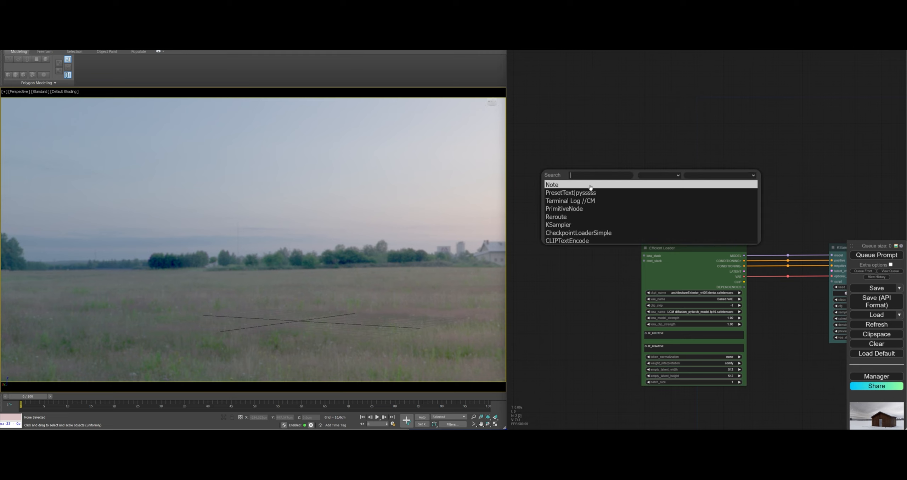
text(sac)
key(BackSpace)
key(BackSpace)
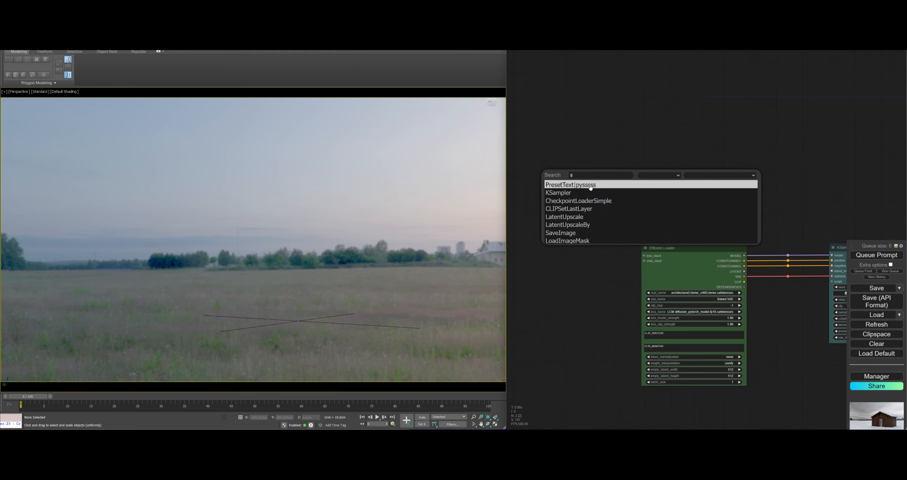
text(cre)
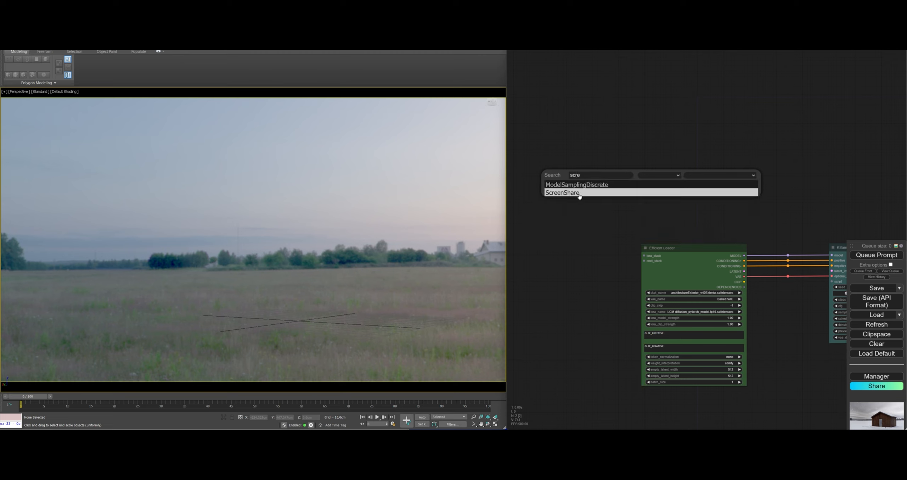
click(579, 194)
drag(609, 173, 522, 149)
Share the entire screen through the ScreenShare node and set its capture area to the 3D perspective viewport
drag(569, 178, 719, 202)
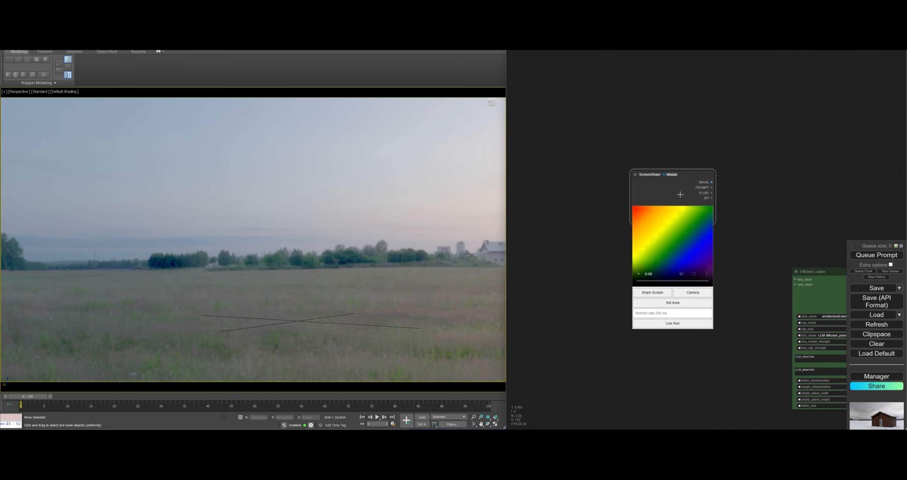
drag(681, 176, 634, 172)
click(611, 288)
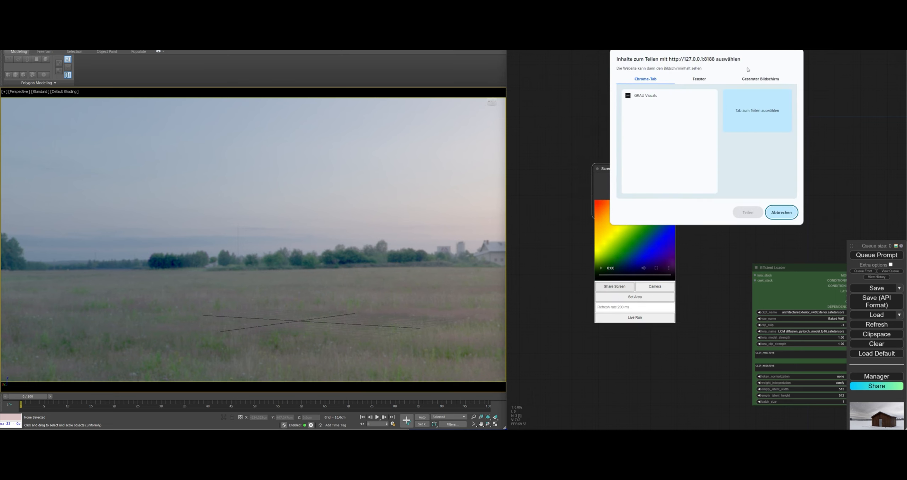
click(761, 78)
click(663, 122)
click(748, 213)
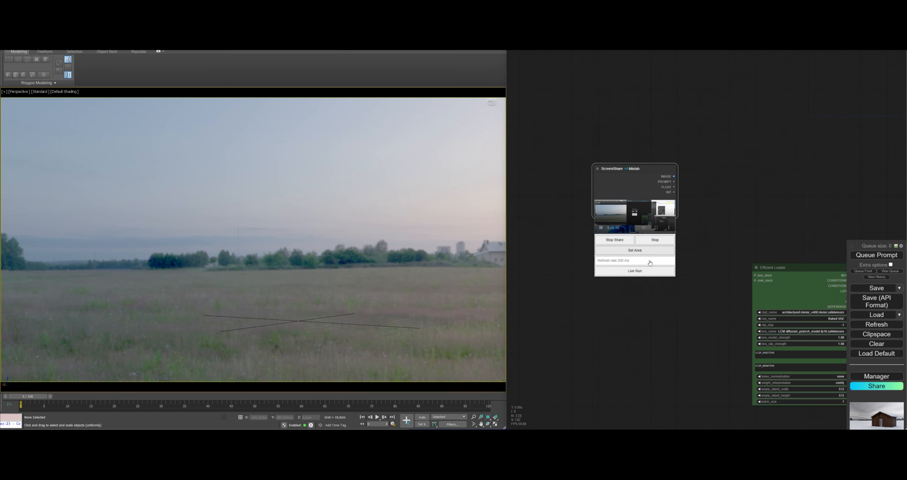
click(635, 248)
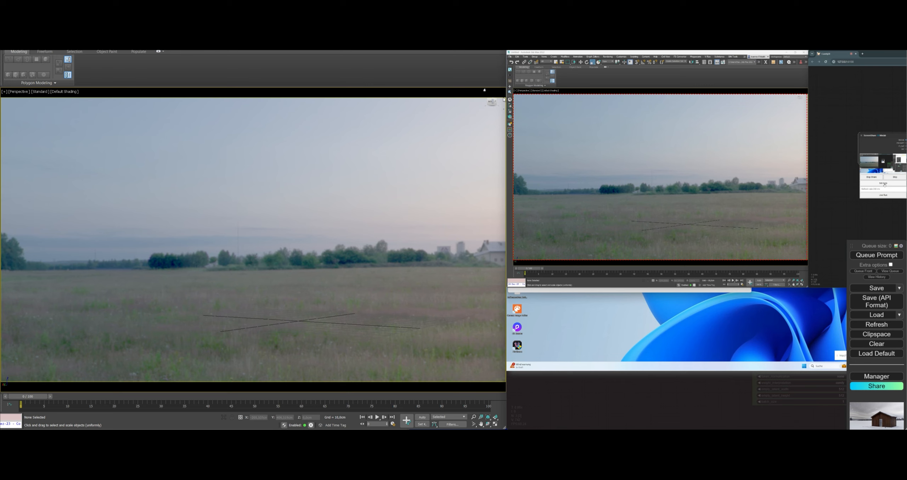
drag(513, 93, 808, 260)
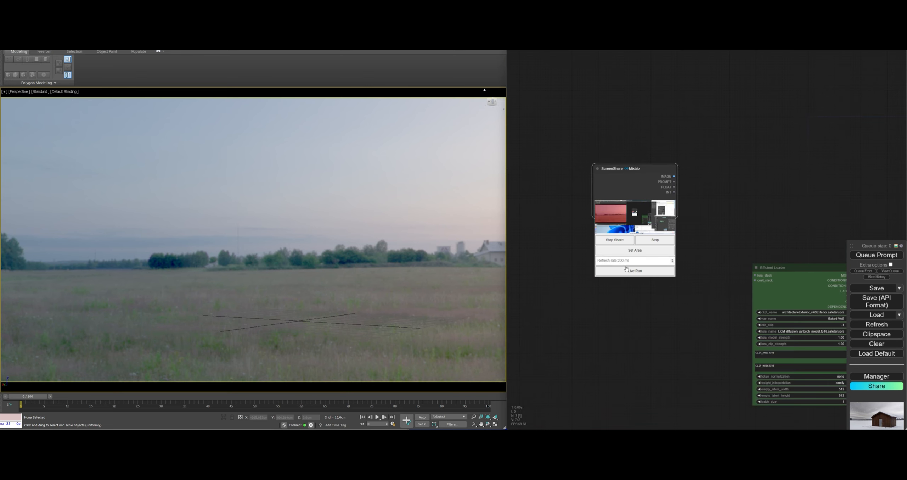
drag(647, 313, 578, 333)
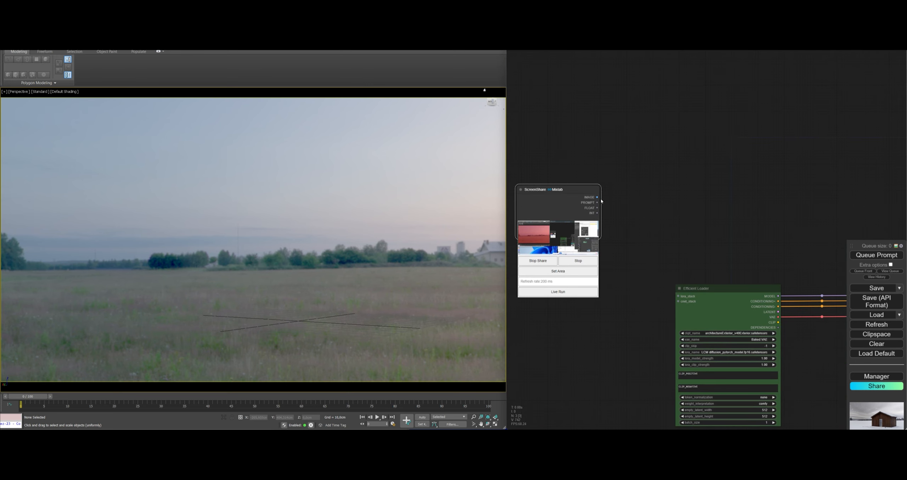
drag(597, 197, 645, 193)
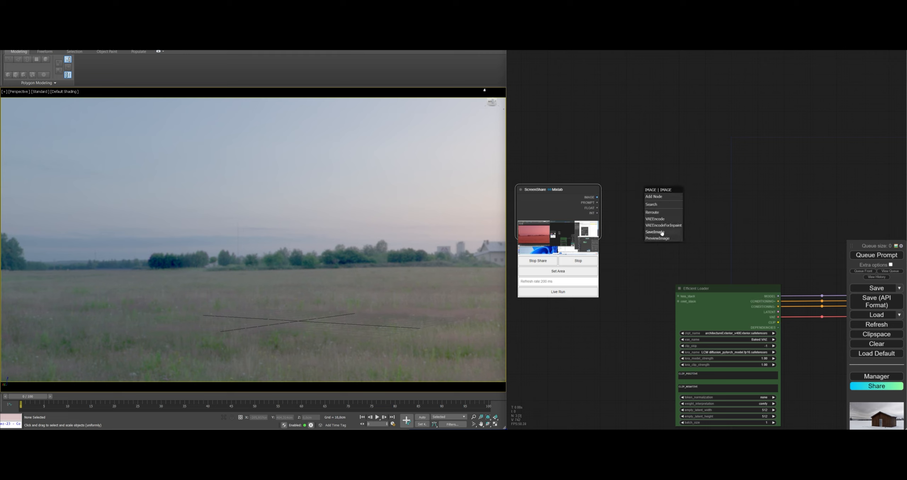
click(656, 204)
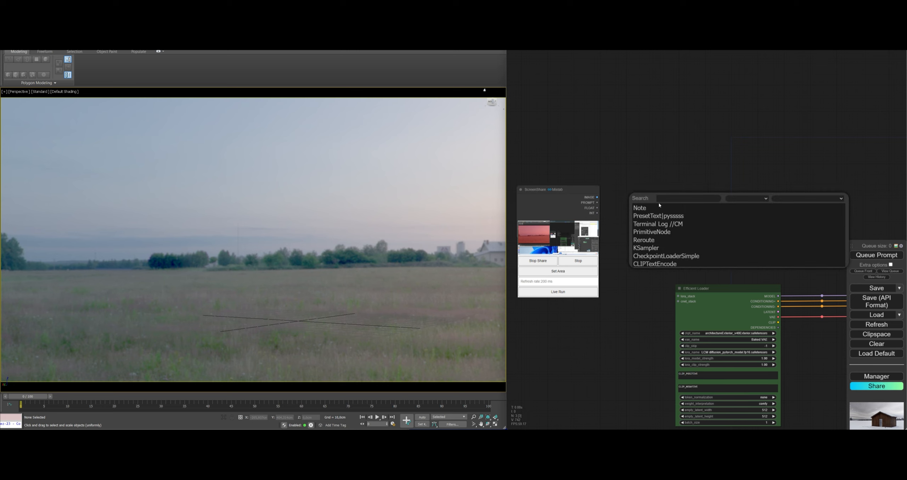
Add the Derfuu modded "Image scale to side" node and feed it the ScreenShare node's IMAGE output
right_click(634, 181)
click(643, 184)
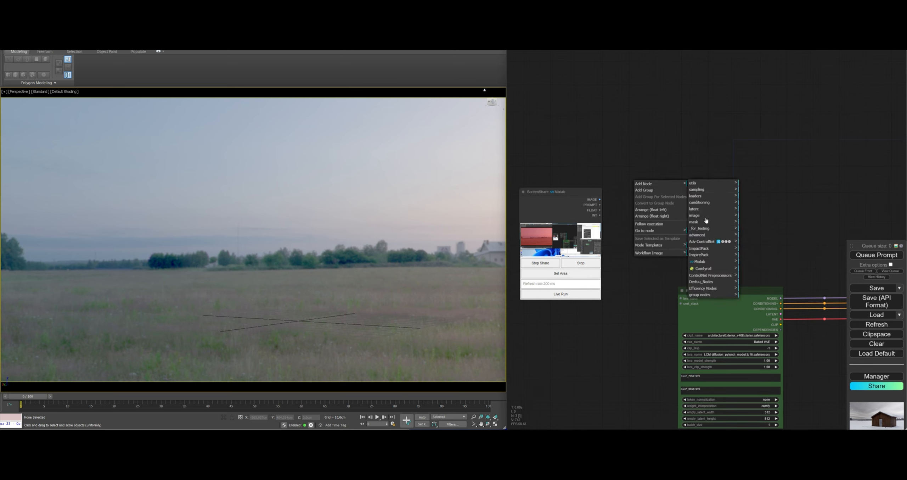
click(715, 282)
click(752, 216)
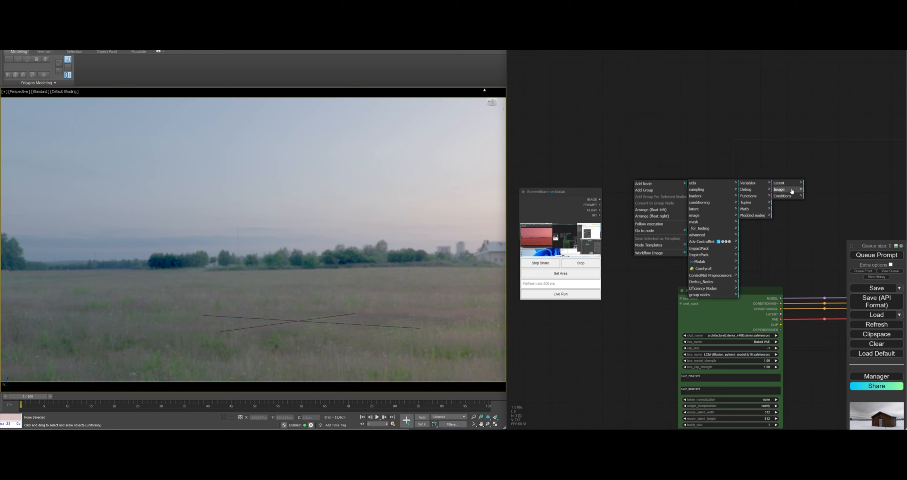
click(792, 190)
click(821, 190)
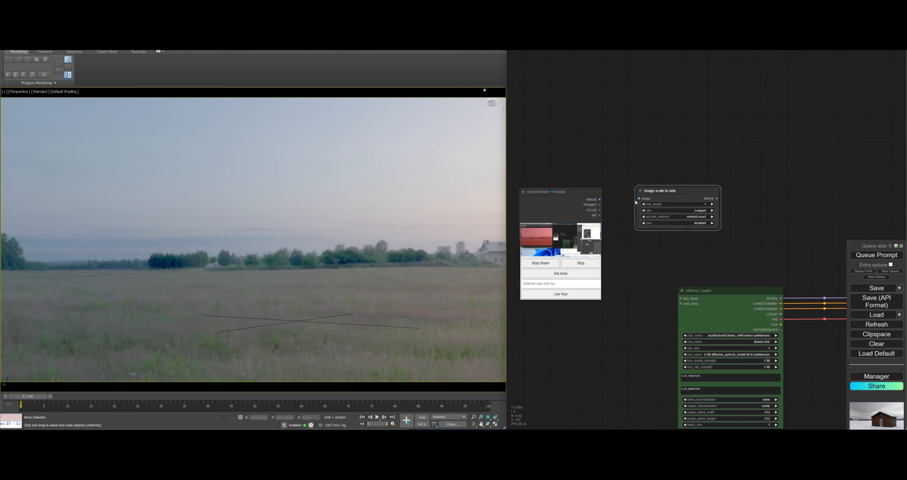
scroll(636, 202, up, 8)
drag(556, 204, 640, 201)
Set the side_length of the "Image scale to side" node to 500
drag(744, 294, 656, 336)
click(687, 254)
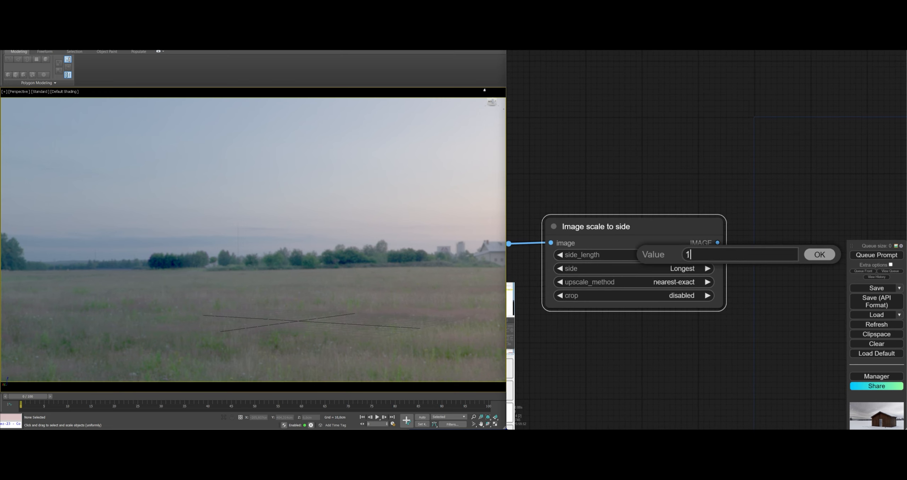
text(500)
click(818, 255)
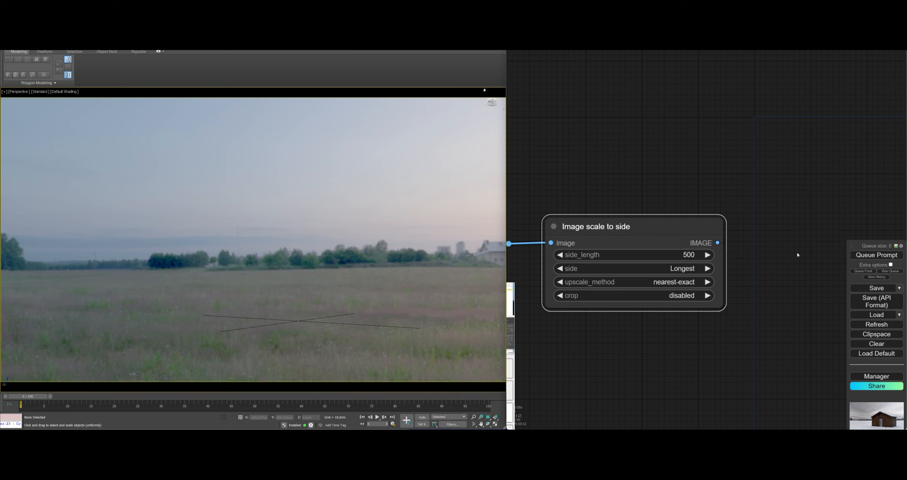
Insert a VAE Encode node taking the scaled image and the loader's VAE, and feed its LATENT to the KSampler's latent_image, shifting the KSampler to make room
click(654, 269)
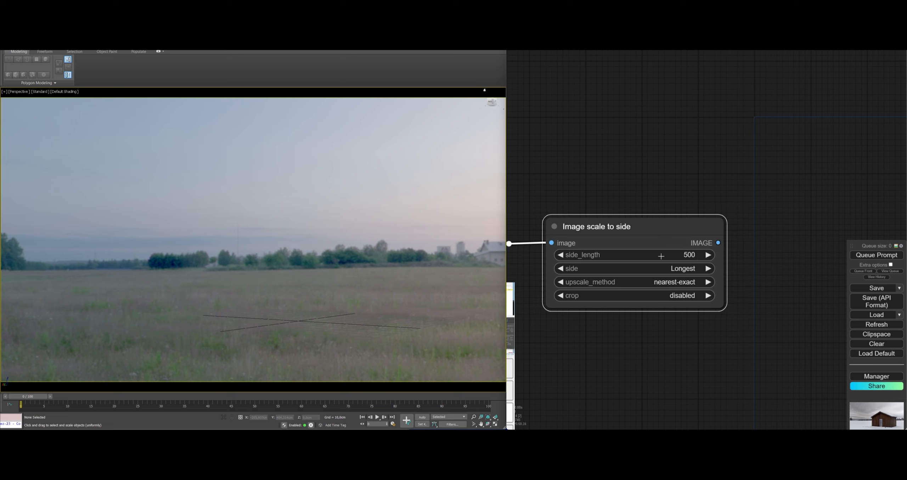
scroll(713, 372, down, 5)
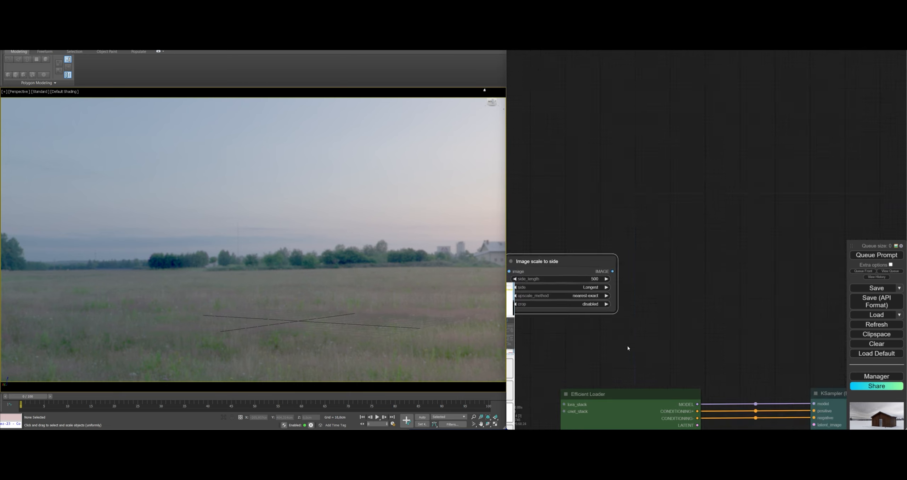
drag(627, 349, 618, 317)
drag(583, 252, 766, 391)
click(673, 281)
drag(673, 301, 660, 398)
drag(715, 345, 717, 303)
drag(711, 244, 734, 268)
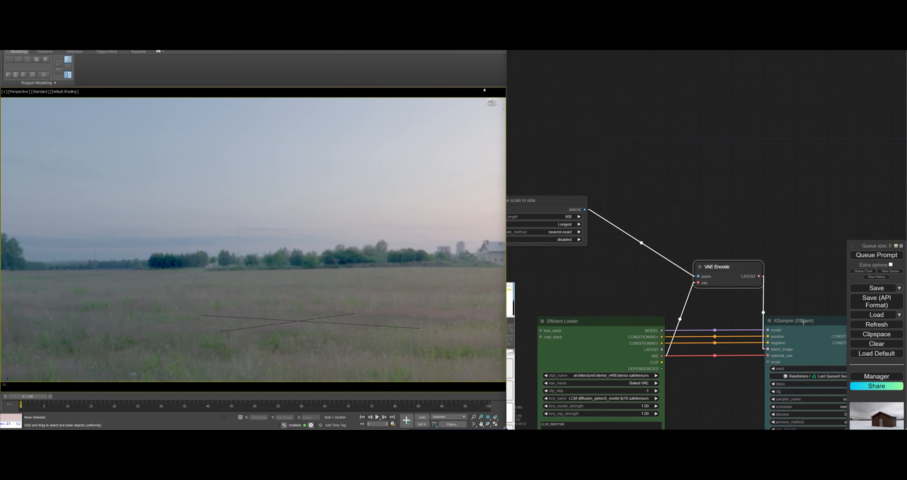
drag(801, 320, 906, 332)
drag(843, 284, 597, 212)
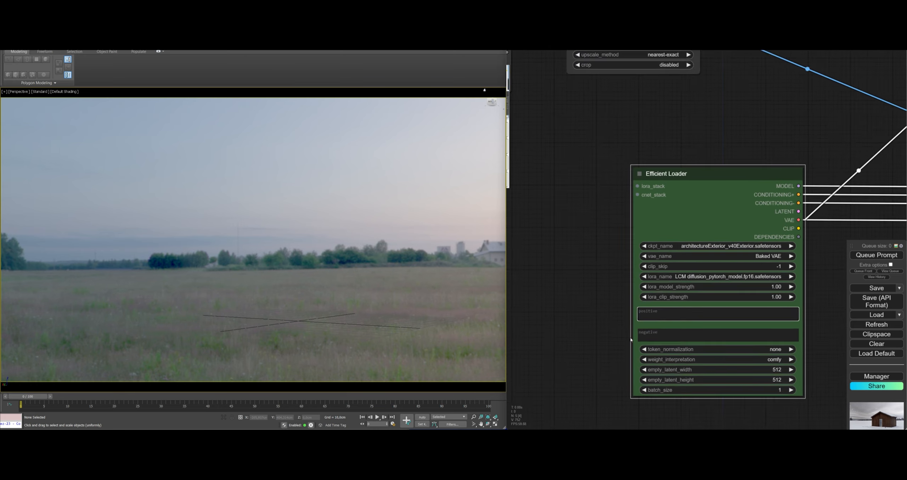
Enter "A house on a snowy landscape" as the positive prompt of the Efficient Loader
scroll(630, 340, up, 5)
click(666, 295)
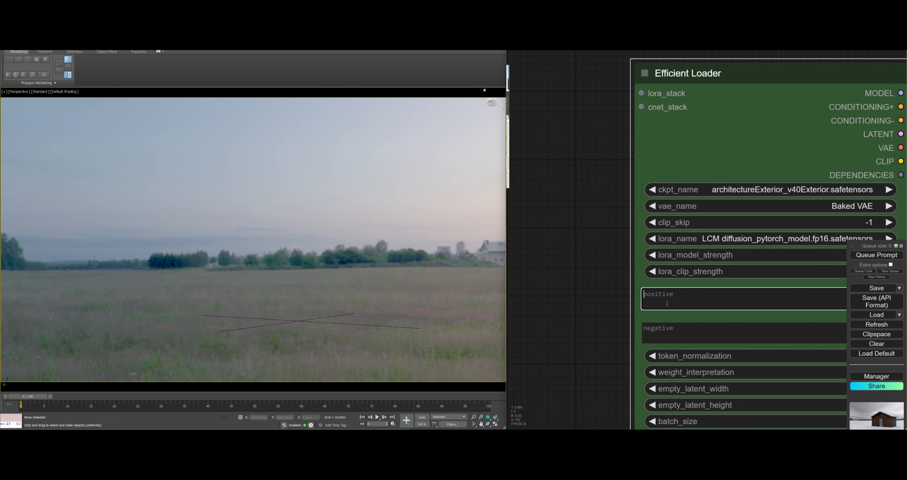
text(A hosu)
key(BackSpace)
key(BackSpace)
text(use)
middle_drag(697, 286, 622, 288)
scroll(655, 280, down, 5)
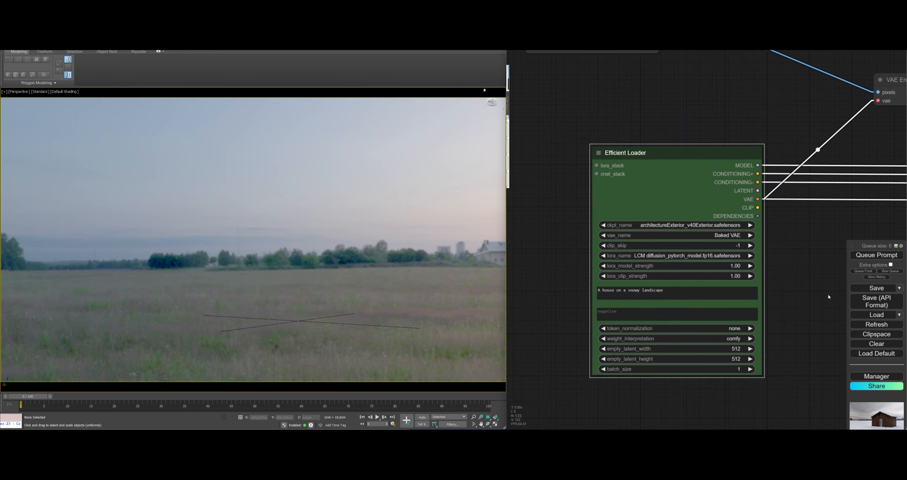
Shift the KSampler (Efficient) node slightly farther away from the VAE Encode node
drag(796, 268, 574, 320)
scroll(650, 327, down, 4)
drag(650, 326, 583, 317)
drag(731, 227, 754, 231)
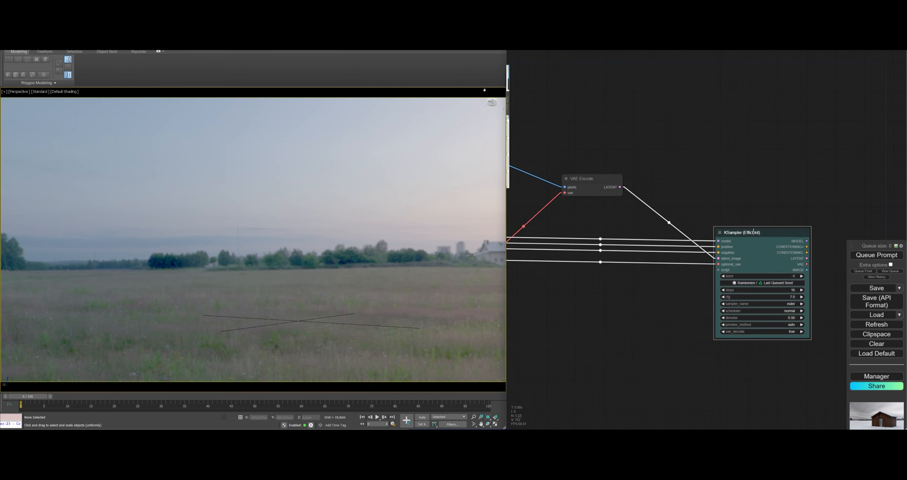
drag(670, 295, 782, 295)
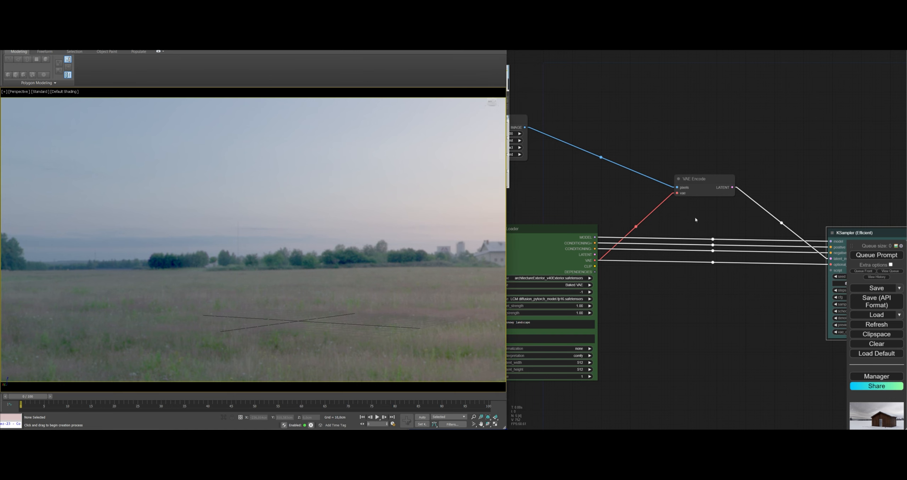
Switch to 3ds Max and model a simple gabled house with windows and a door on a ground plane in the perspective viewport
right_click(361, 227)
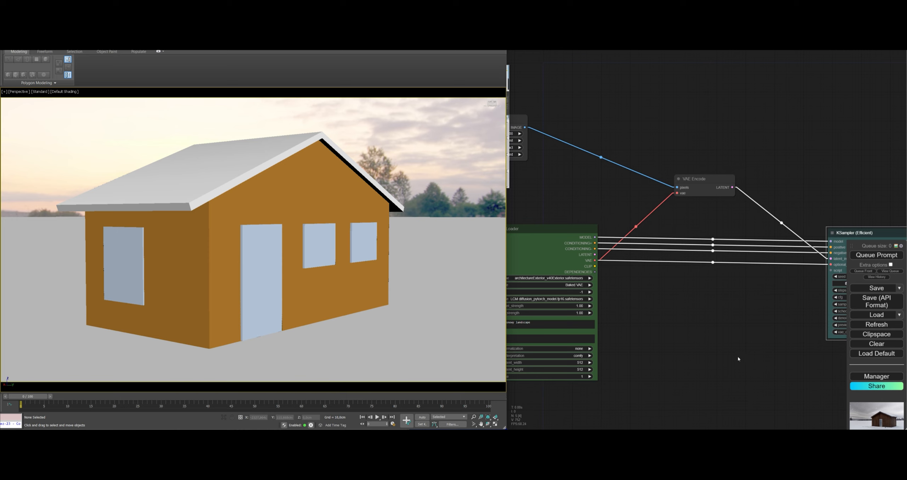
Switch back to ComfyUI and start the live run on the ScreenShare node
drag(738, 356, 778, 292)
scroll(725, 320, down, 3)
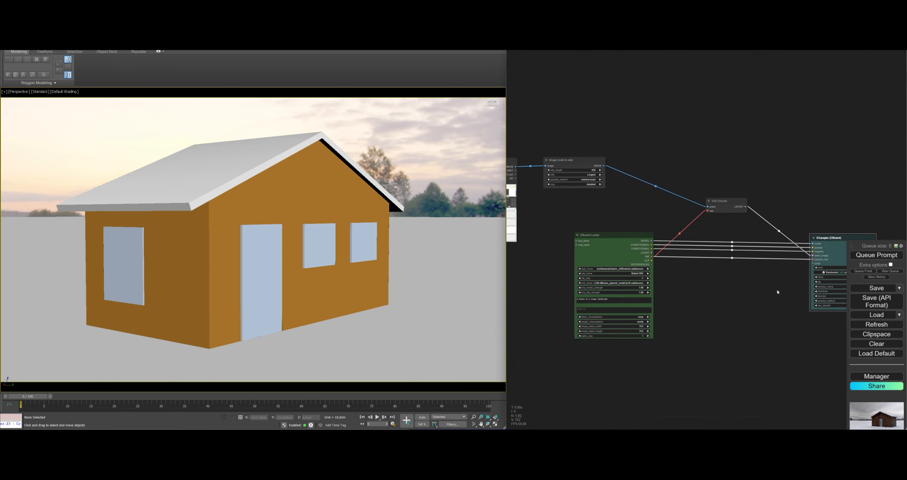
drag(765, 338, 674, 331)
scroll(692, 297, up, 11)
scroll(666, 329, down, 6)
drag(616, 346, 824, 348)
drag(563, 289, 826, 334)
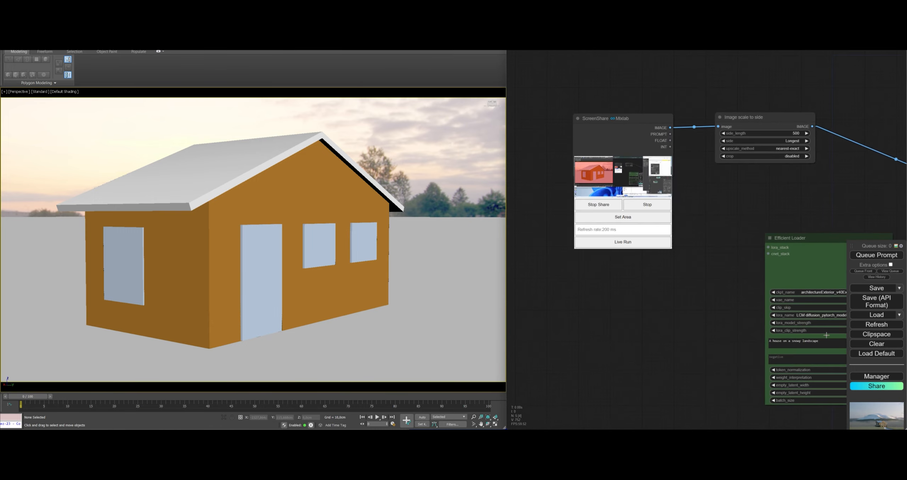
drag(632, 272, 667, 312)
scroll(667, 314, up, 11)
click(651, 256)
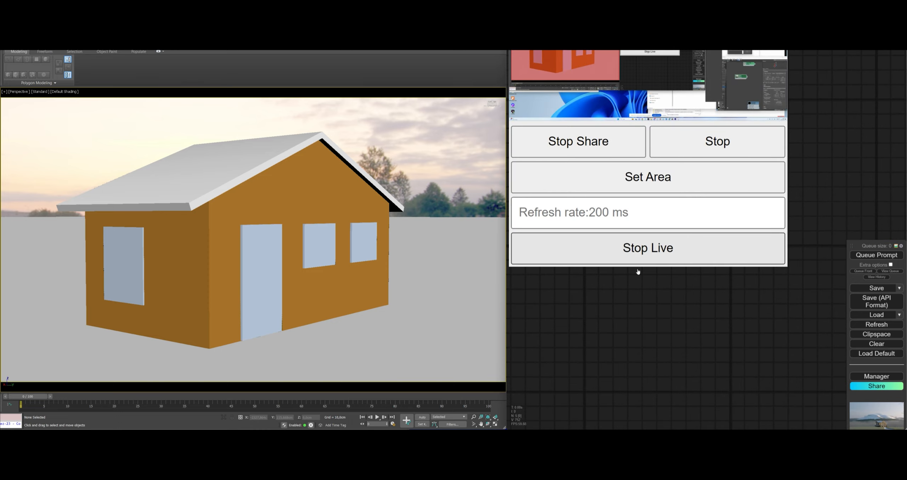
Examine the KSampler's live preview while orbiting around the house in the 3ds Max viewport
scroll(648, 274, down, 8)
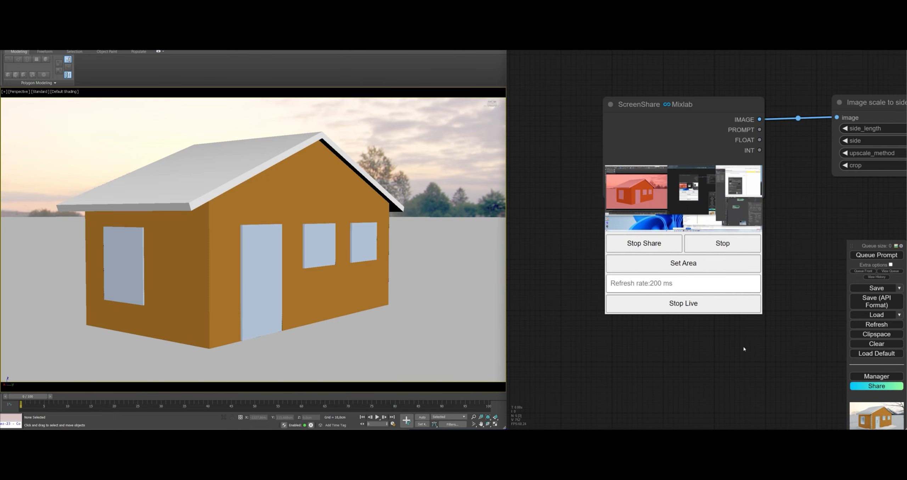
scroll(709, 296, down, 2)
scroll(713, 298, up, 10)
drag(713, 297, 542, 303)
scroll(600, 271, up, 2)
scroll(620, 277, up, 7)
scroll(552, 297, down, 2)
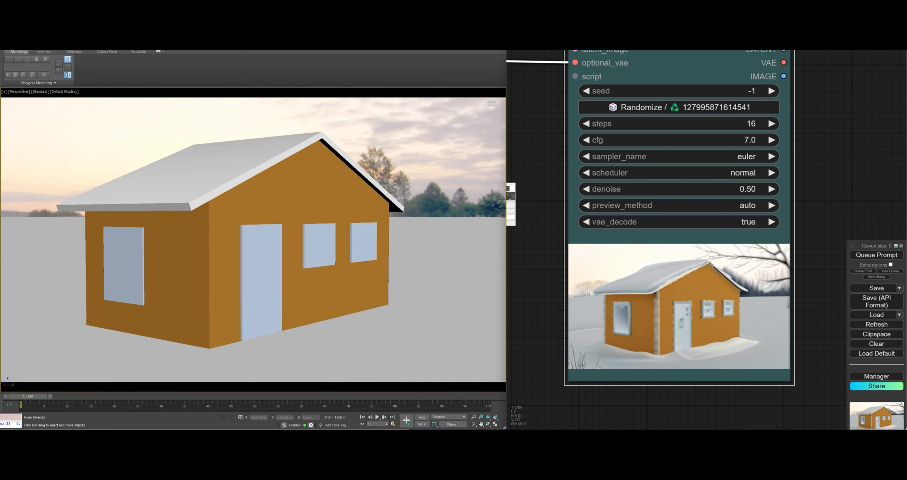
alt+middle_drag(355, 308, 412, 305)
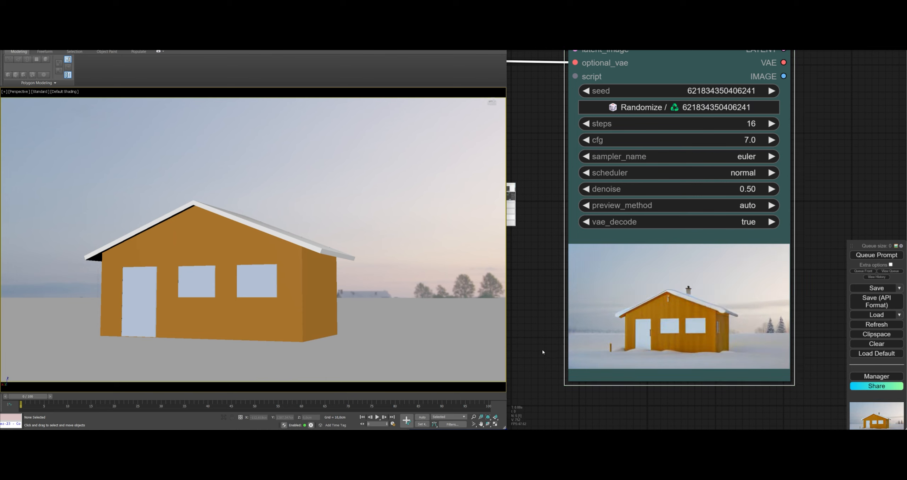
Add a MiDaS-DepthMapPreprocessor node in the free space above the link between Image scale to side and VAE Encode
drag(544, 344, 595, 371)
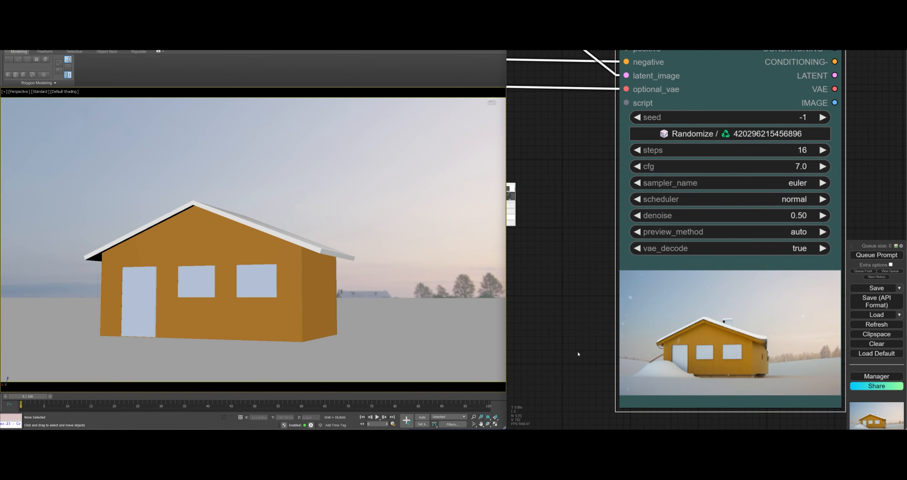
scroll(577, 351, down, 10)
scroll(568, 334, up, 4)
drag(569, 335, 776, 319)
scroll(776, 319, down, 5)
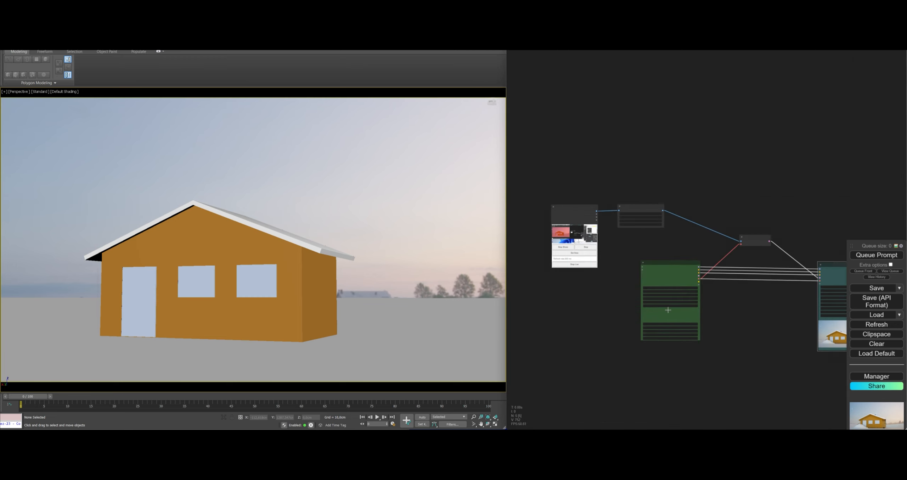
drag(557, 258, 637, 274)
scroll(647, 284, up, 5)
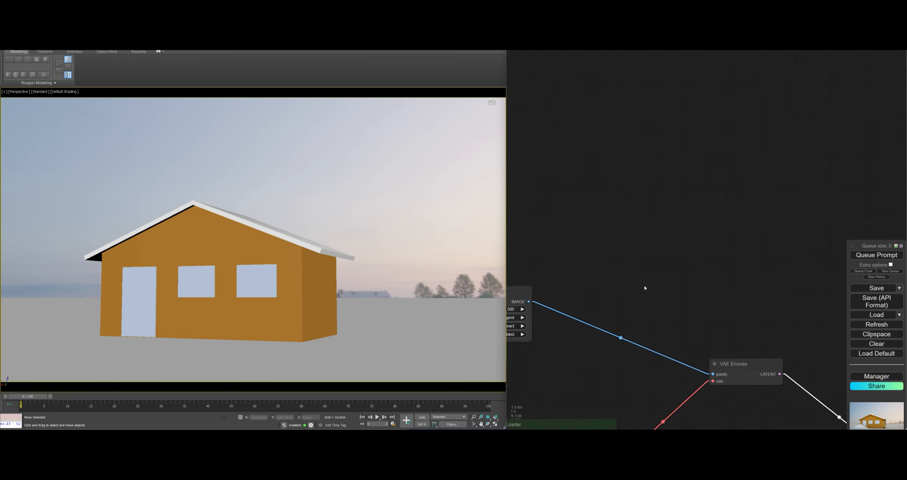
double_click(624, 250)
text(dep)
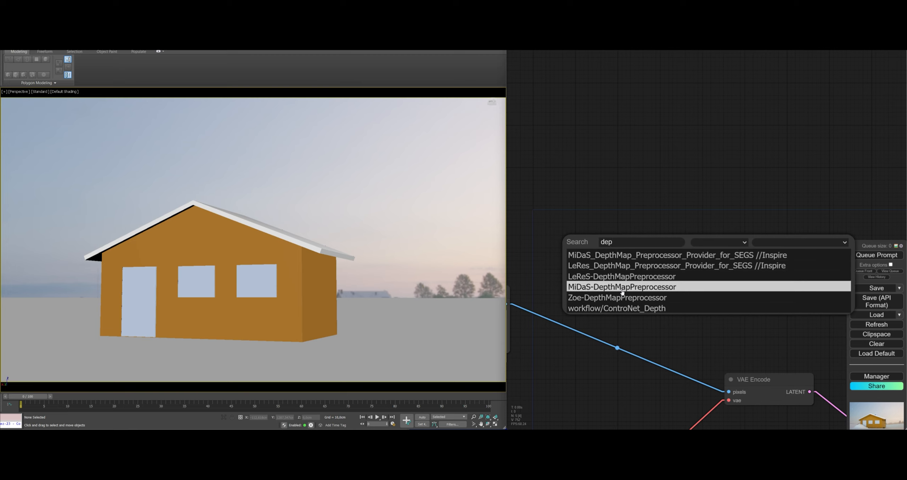
click(623, 287)
drag(705, 251, 667, 211)
Add a CannyEdgePreprocessor node and place it beyond the MiDaS Depth Map node, above VAE Encode
double_click(755, 300)
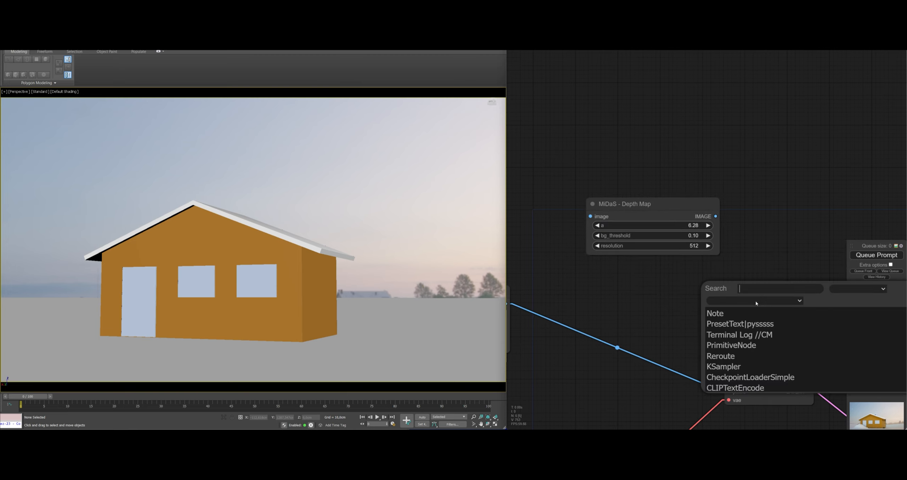
text(cann)
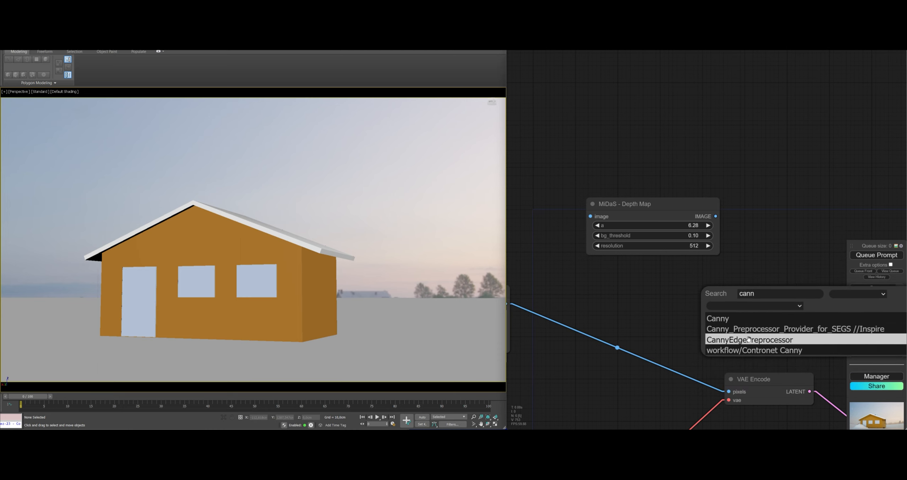
click(767, 340)
drag(826, 302, 862, 280)
drag(725, 288, 695, 265)
Add a ControlNetApplyAdvanced node above VAE Encode and connect the Efficient Loader's CONDITIONING+ and CONDITIONING- outputs to its positive and negative inputs
scroll(809, 268, down, 4)
double_click(704, 289)
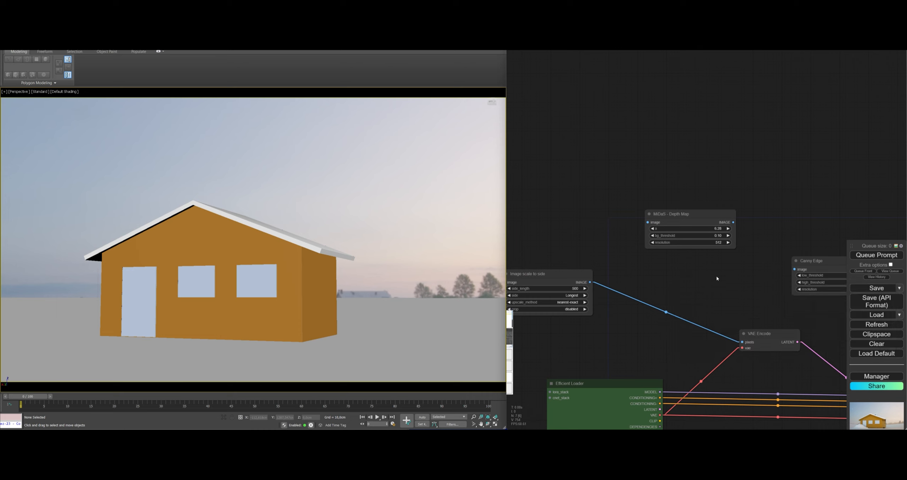
double_click(717, 278)
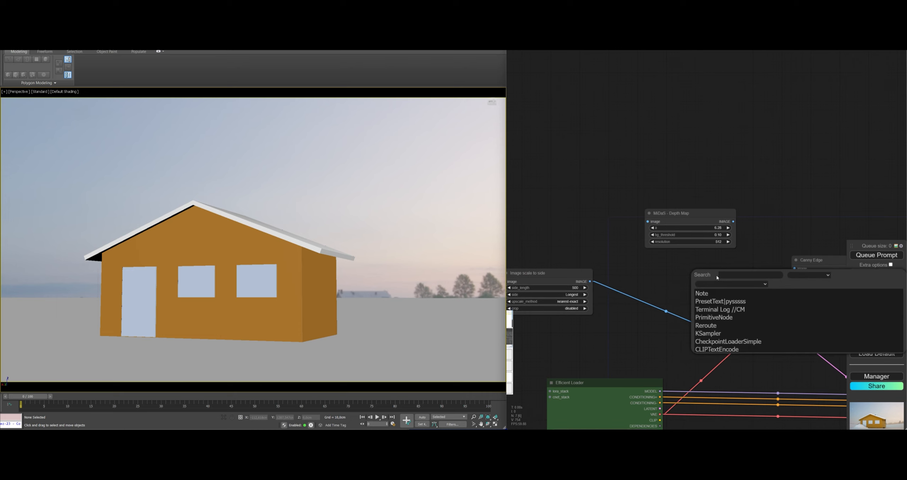
text(app)
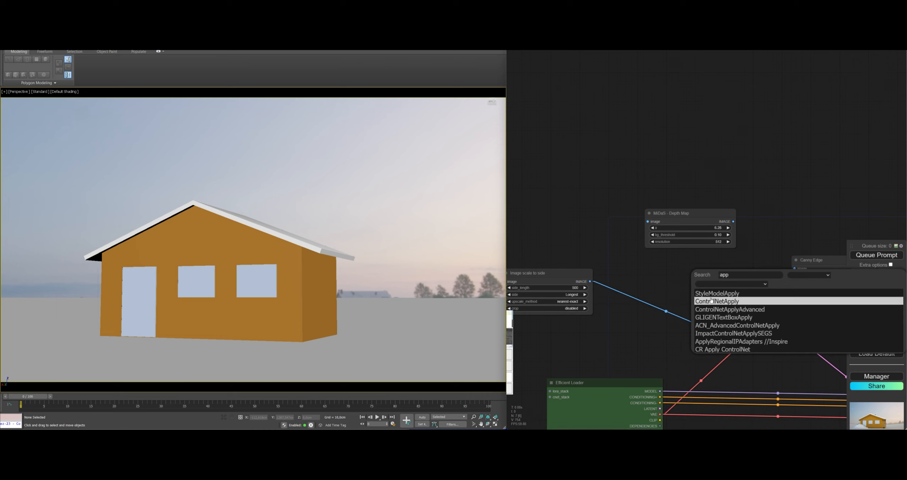
click(714, 309)
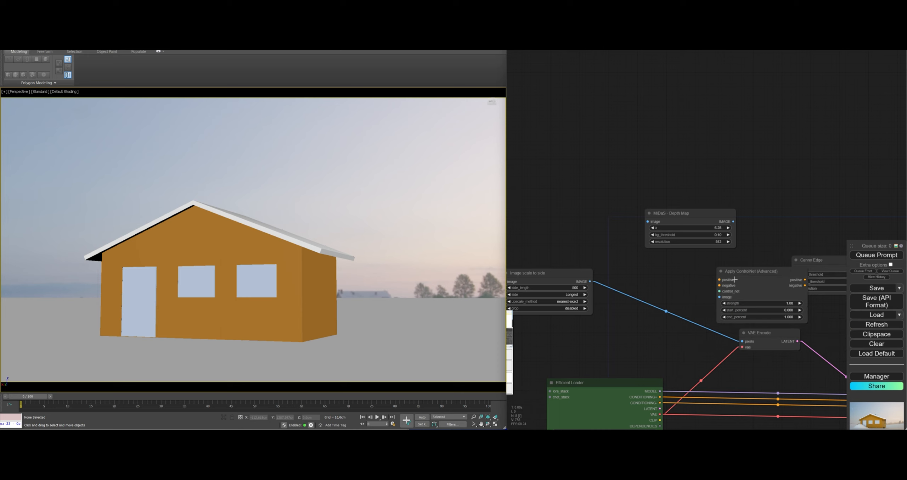
drag(802, 324, 769, 324)
middle_drag(769, 324, 663, 258)
drag(660, 264, 657, 331)
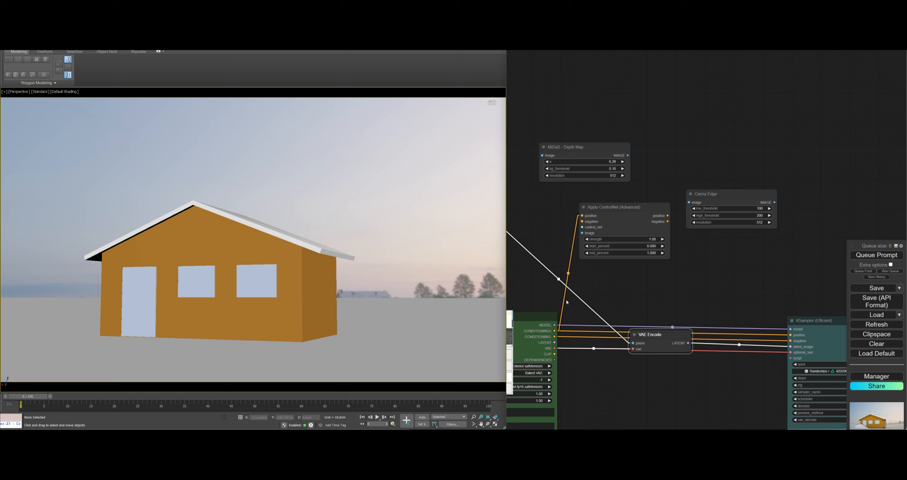
drag(586, 223, 631, 231)
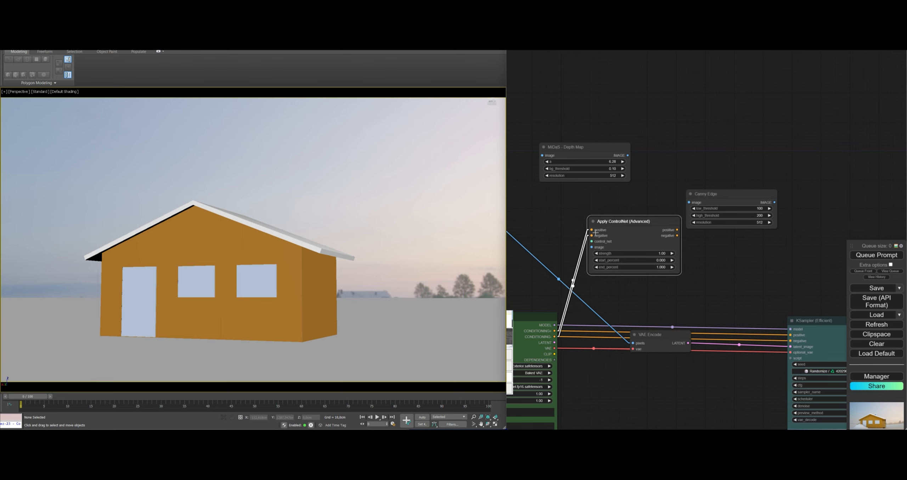
Add a Load ControlNet Model node to the control_net input and select control_v11f1p_sd15_depth.pth as its model
scroll(596, 233, up, 7)
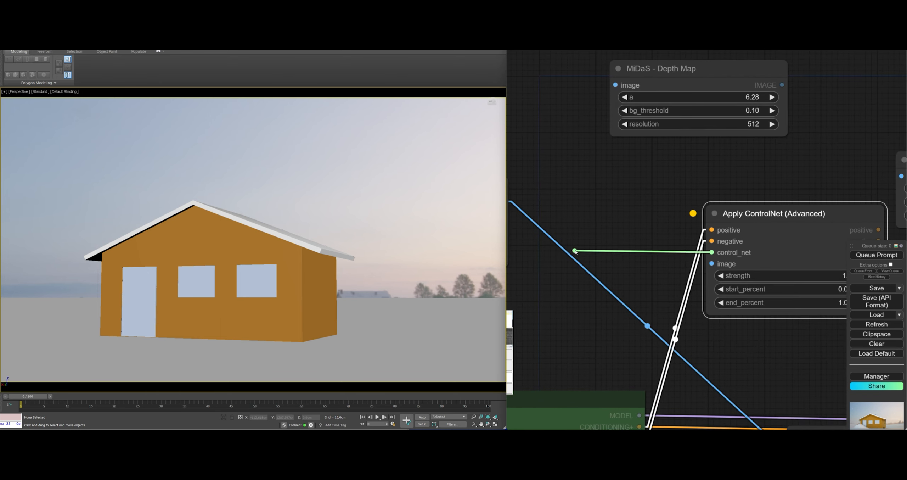
drag(623, 253, 502, 278)
click(632, 277)
click(576, 307)
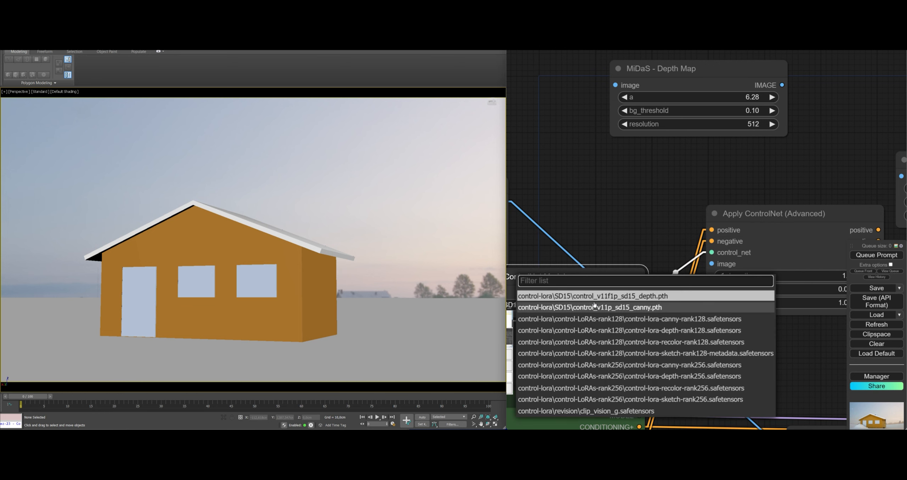
drag(645, 207, 725, 206)
scroll(592, 267, down, 3)
Duplicate the Load ControlNet Model and Apply ControlNet pair, switch the copied loader to control_v11p_sd15_canny.pth, and arrange the copies below the Canny Edge node
drag(659, 305, 801, 266)
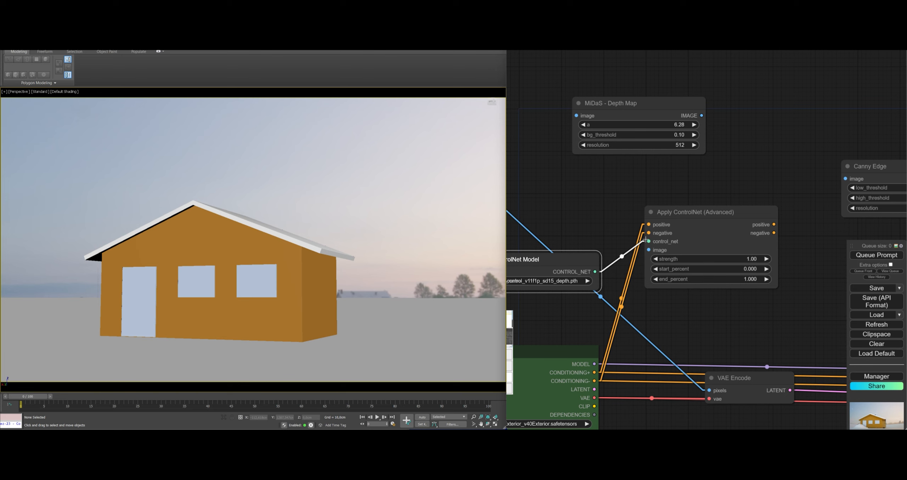
click(696, 220)
key(ctrl+v)
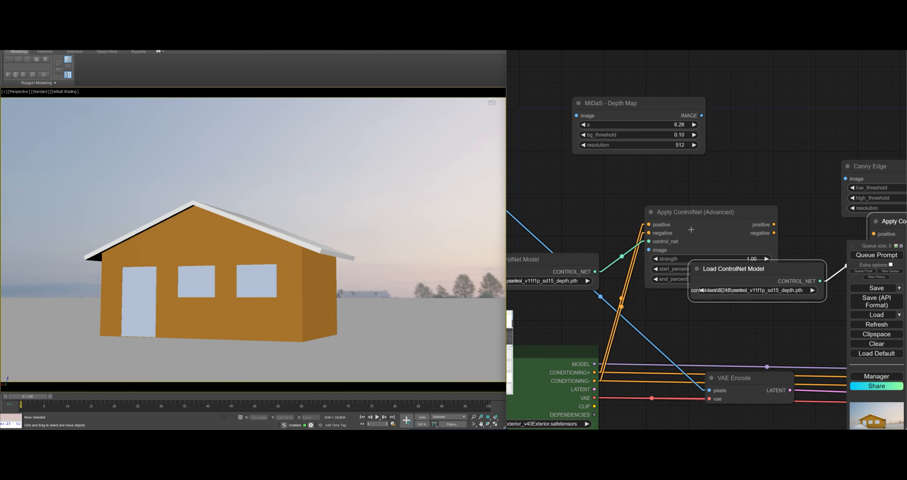
middle_drag(769, 268, 612, 265)
click(615, 286)
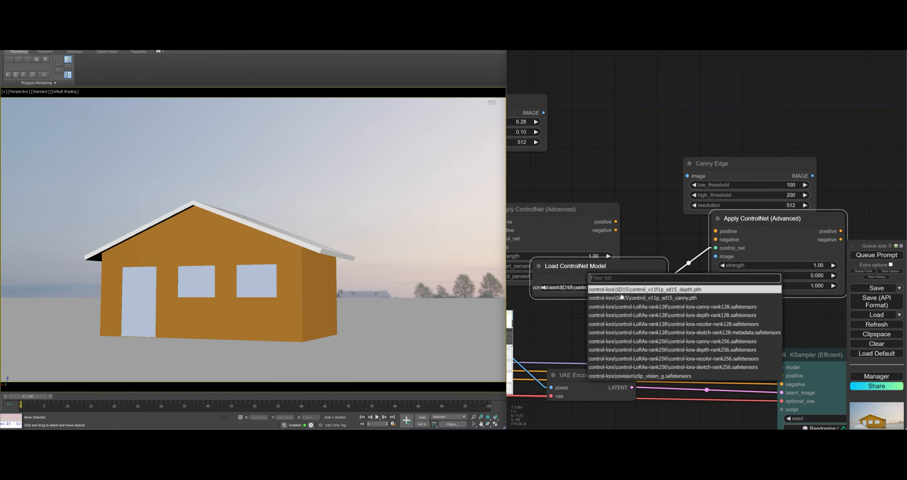
click(648, 298)
drag(585, 267, 578, 297)
drag(780, 219, 780, 237)
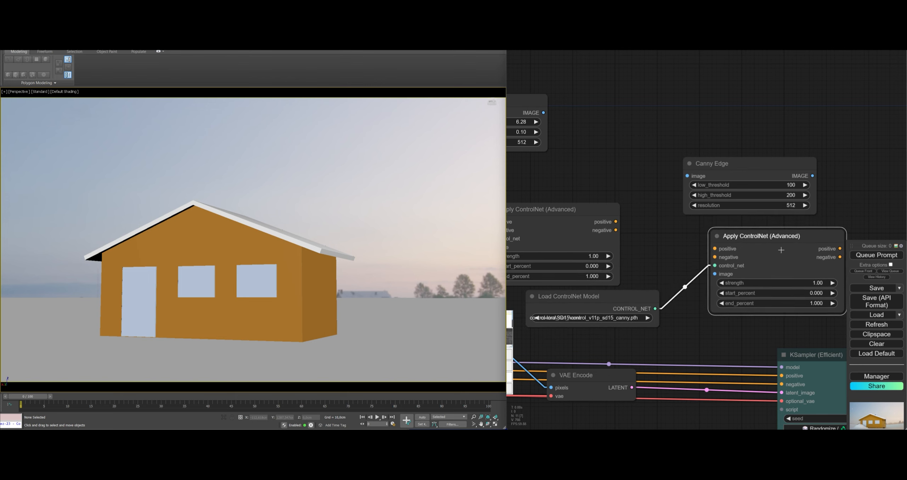
Connect the first Apply ControlNet's positive and negative outputs to the second one, and feed the scaled image to the MiDaS Depth Map node
drag(722, 250, 717, 257)
scroll(808, 313, down, 4)
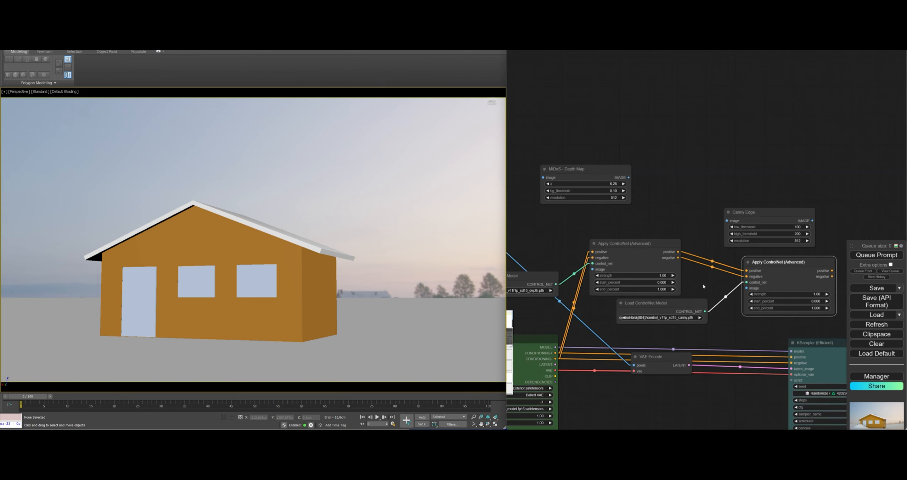
middle_drag(577, 198, 617, 212)
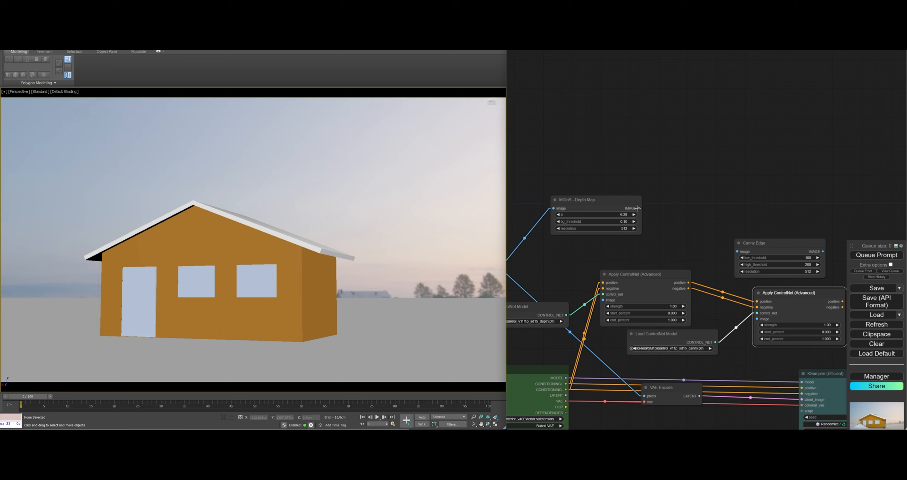
Connect the depth map to the first Apply ControlNet's image input, and route the scaled image through Canny Edge to the second one's
middle_drag(766, 251, 679, 239)
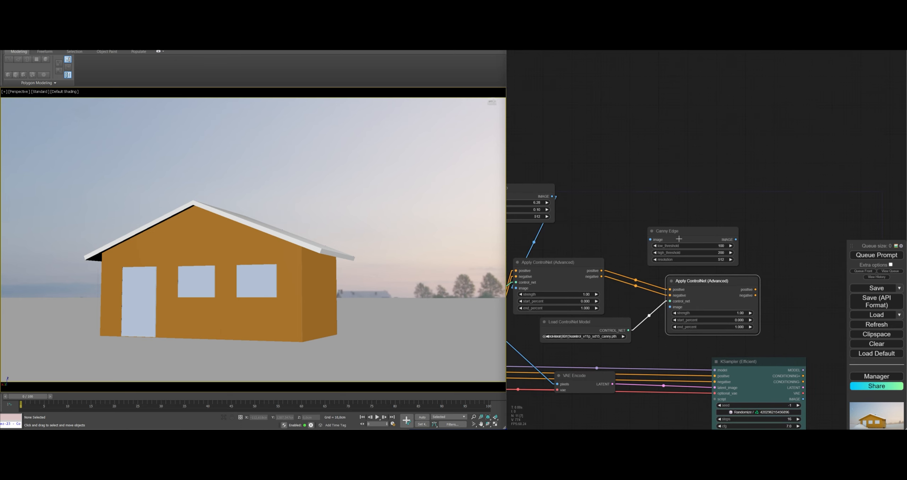
middle_drag(625, 255, 798, 218)
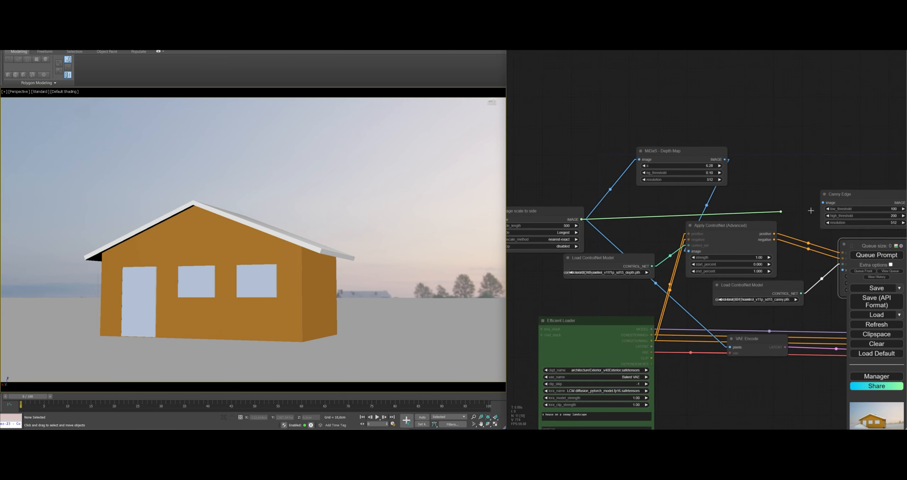
middle_drag(860, 226, 756, 194)
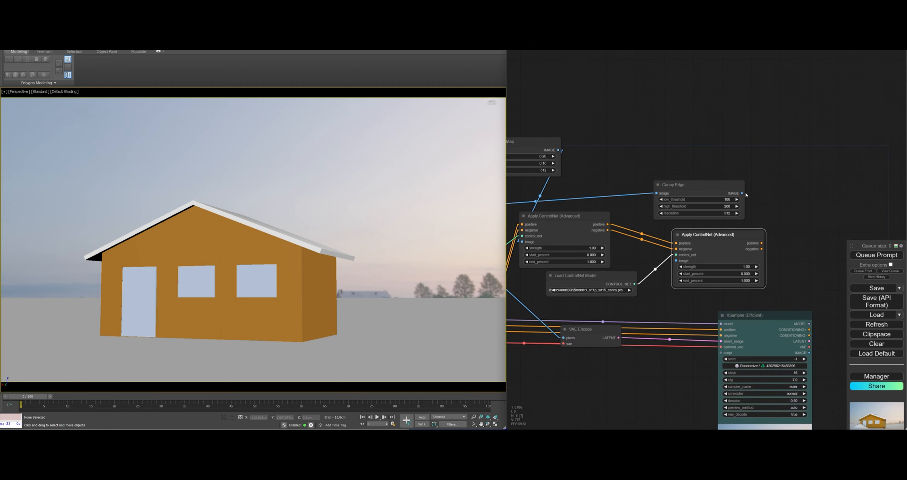
middle_drag(723, 267, 672, 265)
scroll(672, 265, down, 3)
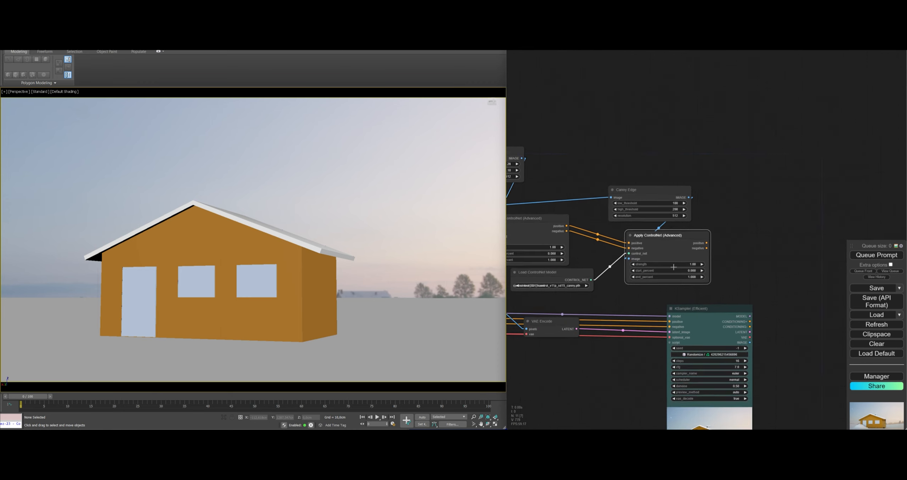
Move the KSampler farther out, connect the second Apply ControlNet's positive and negative outputs to it, and reposition the VAE Encode node
drag(700, 301, 793, 298)
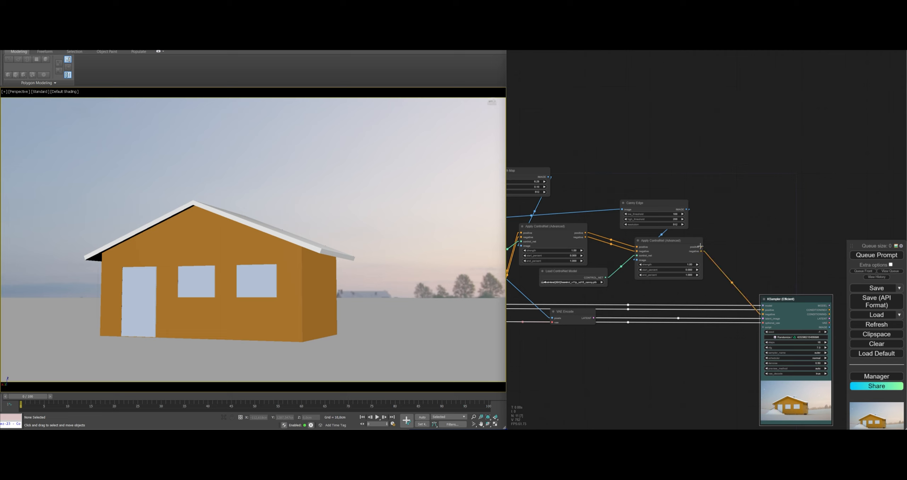
scroll(749, 279, down, 3)
middle_drag(747, 273, 679, 301)
drag(643, 267, 651, 269)
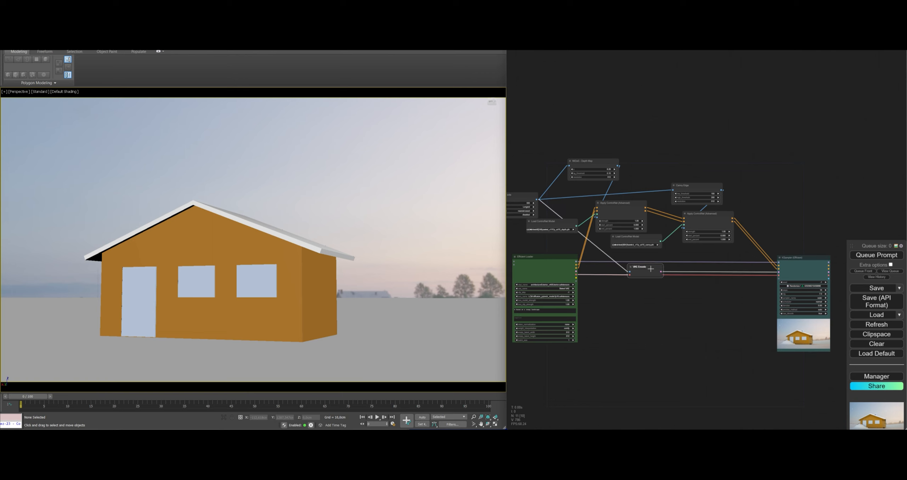
Attach Preview Image nodes to the MiDaS Depth Map and Canny Edge outputs and queue the prompt
middle_drag(684, 259, 680, 296)
scroll(621, 188, up, 9)
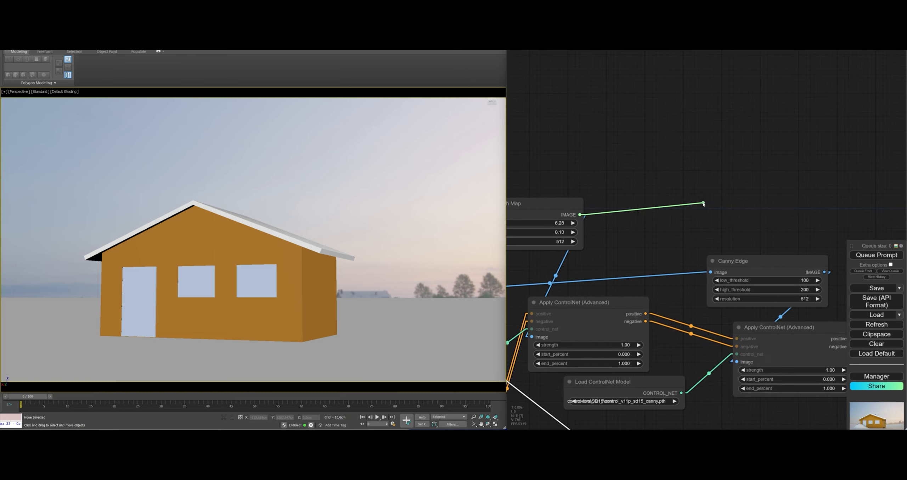
drag(703, 203, 681, 163)
click(713, 244)
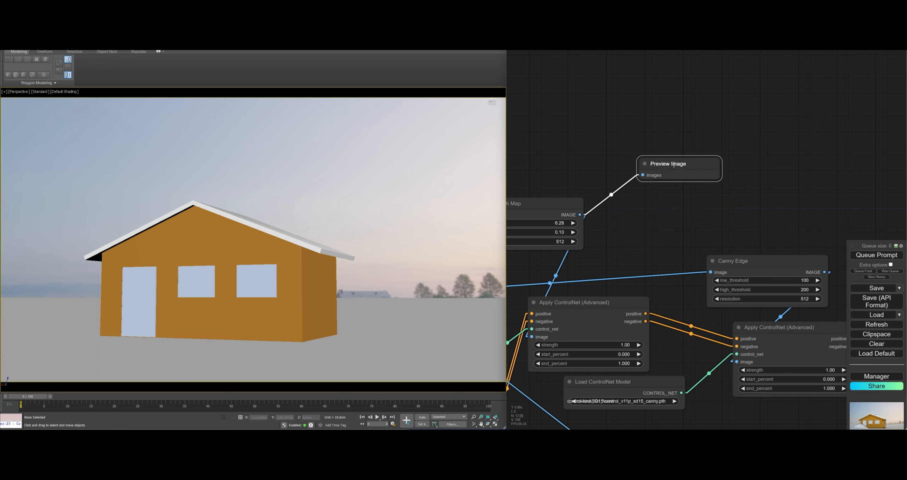
middle_drag(790, 276, 661, 274)
drag(760, 221, 758, 196)
click(770, 256)
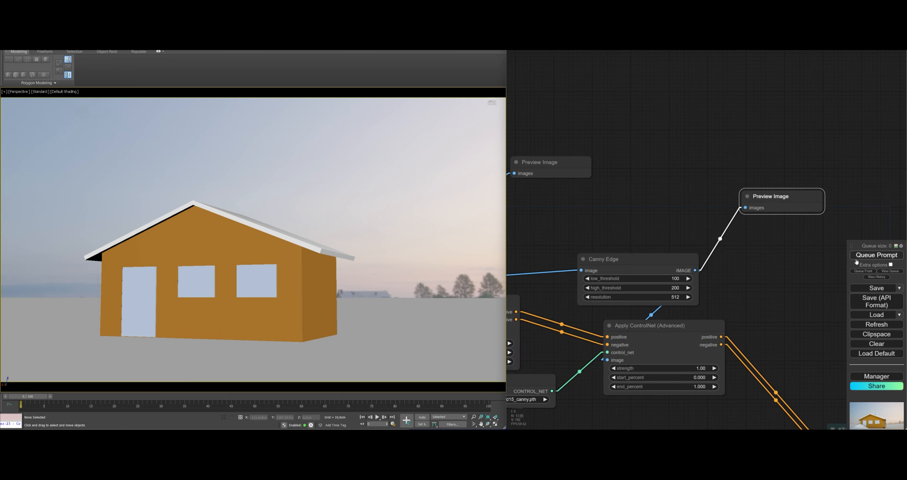
drag(728, 303, 765, 339)
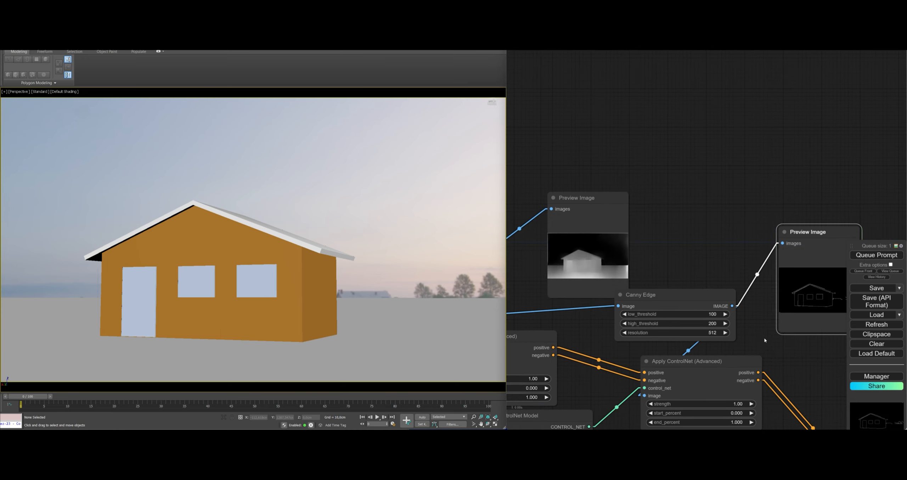
Examine the canny edge preview of the house for missing or weak outlines
middle_drag(741, 281, 708, 275)
scroll(794, 295, up, 12)
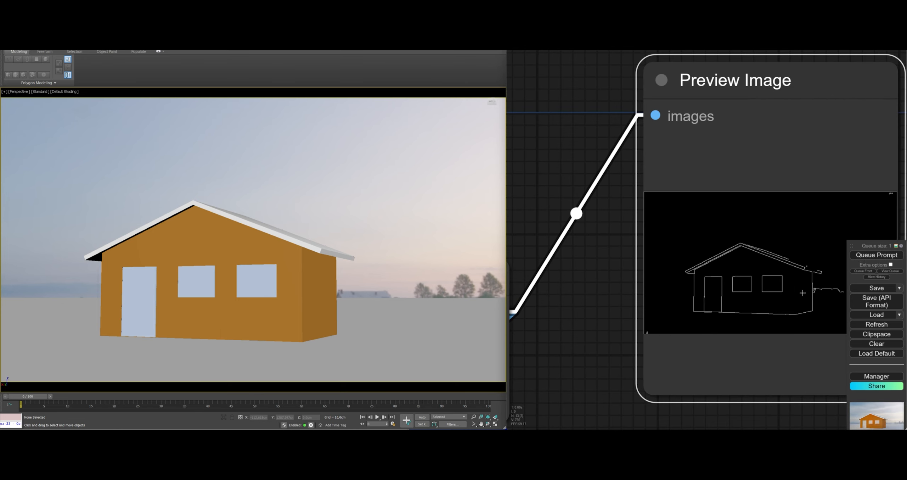
middle_drag(834, 263, 758, 272)
scroll(693, 302, down, 4)
drag(597, 321, 674, 274)
middle_drag(673, 274, 663, 275)
middle_drag(579, 282, 568, 301)
scroll(781, 260, up, 3)
scroll(651, 295, down, 4)
drag(607, 307, 660, 286)
scroll(842, 226, up, 7)
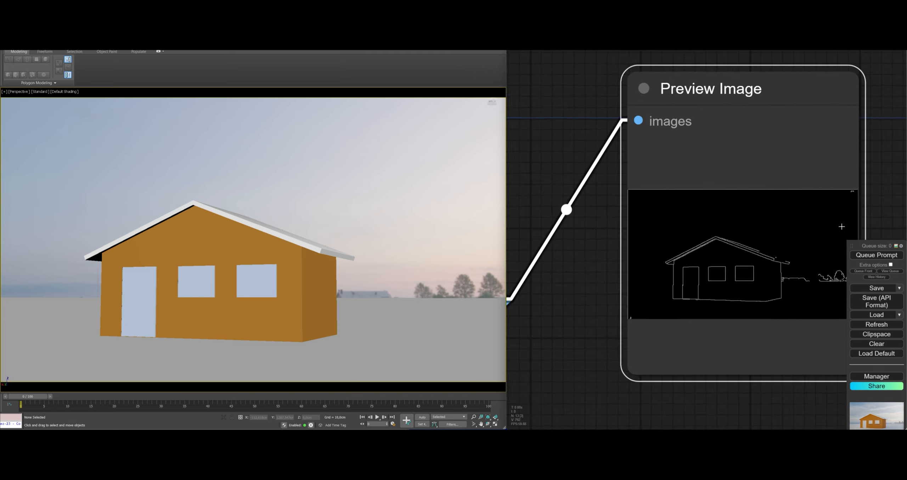
scroll(765, 268, down, 3)
scroll(541, 314, down, 1)
drag(539, 315, 725, 270)
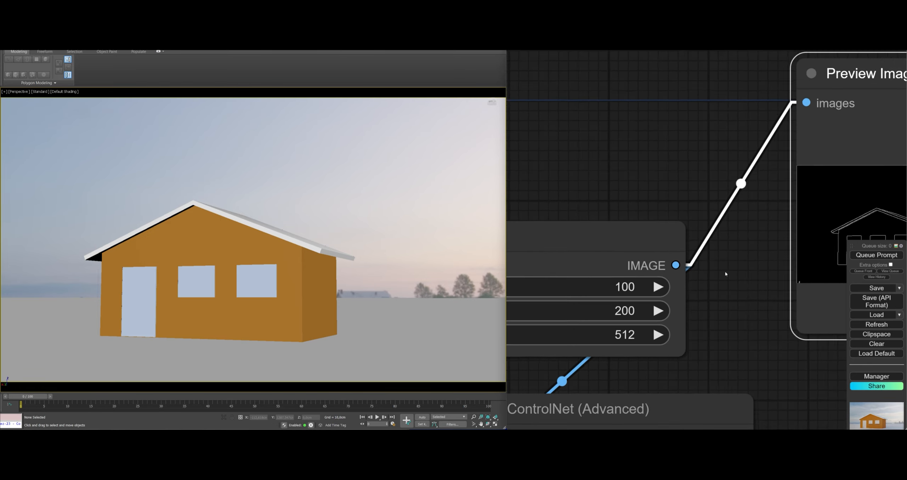
Set the Canny Edge low_threshold to 15, queue the prompt and check the updated edge preview
scroll(725, 271, down, 2)
drag(640, 285, 637, 285)
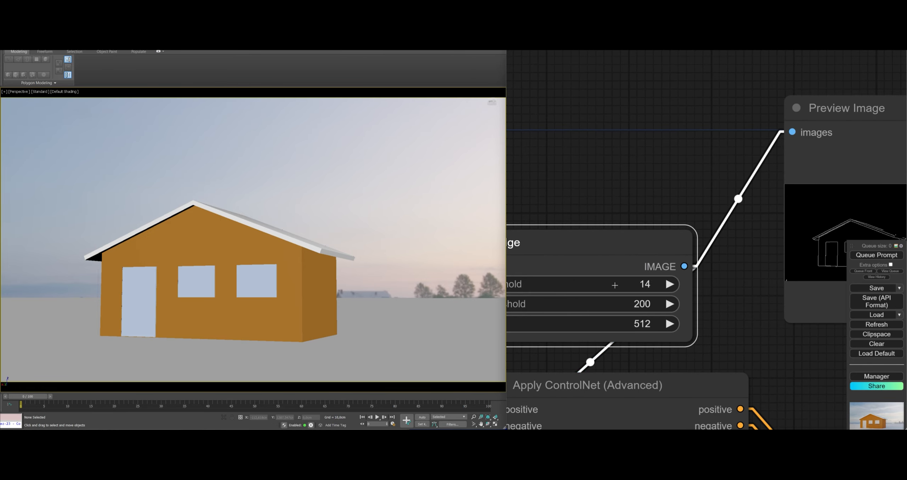
click(889, 254)
middle_drag(788, 270, 671, 273)
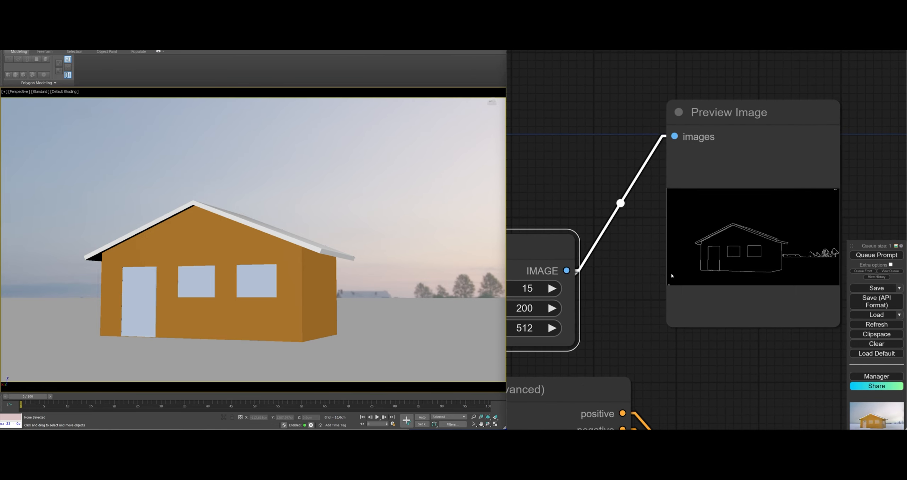
scroll(780, 250, up, 2)
scroll(776, 255, down, 8)
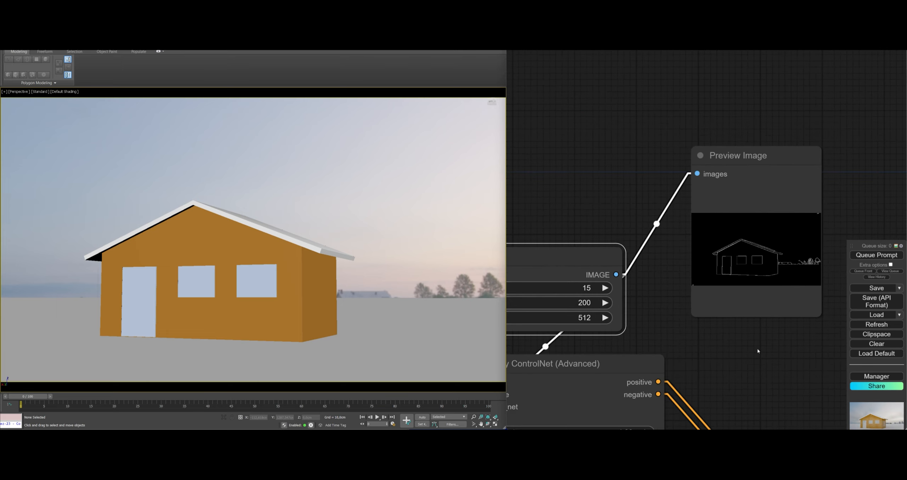
Queue another generation and inspect the house image produced by the KSampler (Efficient) node
drag(759, 351, 688, 188)
scroll(735, 245, down, 7)
drag(713, 236, 655, 159)
middle_drag(709, 344, 667, 262)
scroll(666, 263, up, 6)
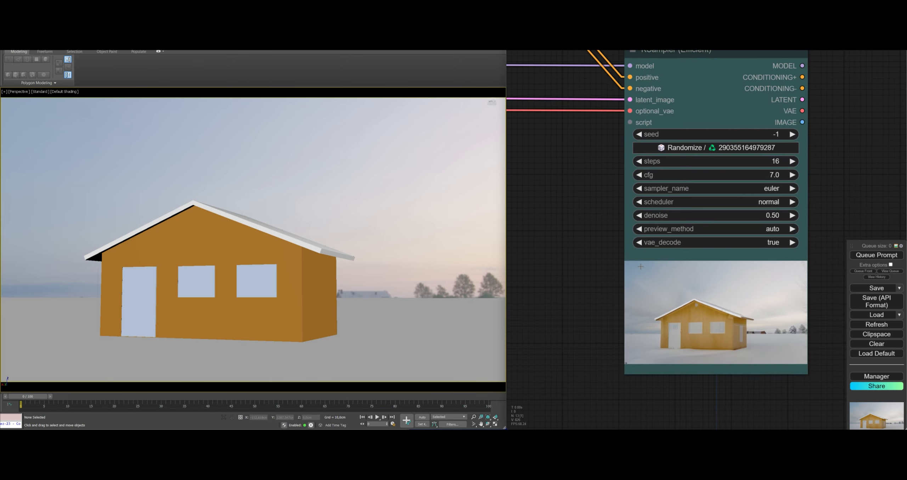
click(881, 256)
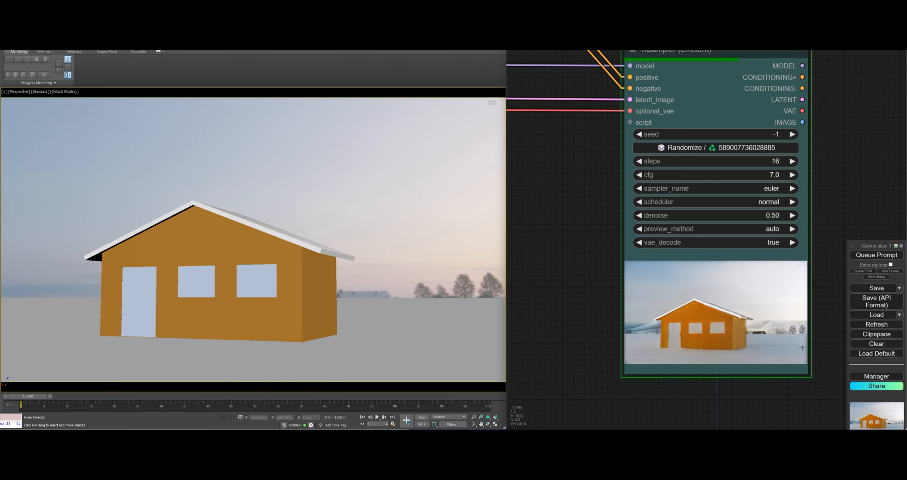
scroll(745, 377, up, 5)
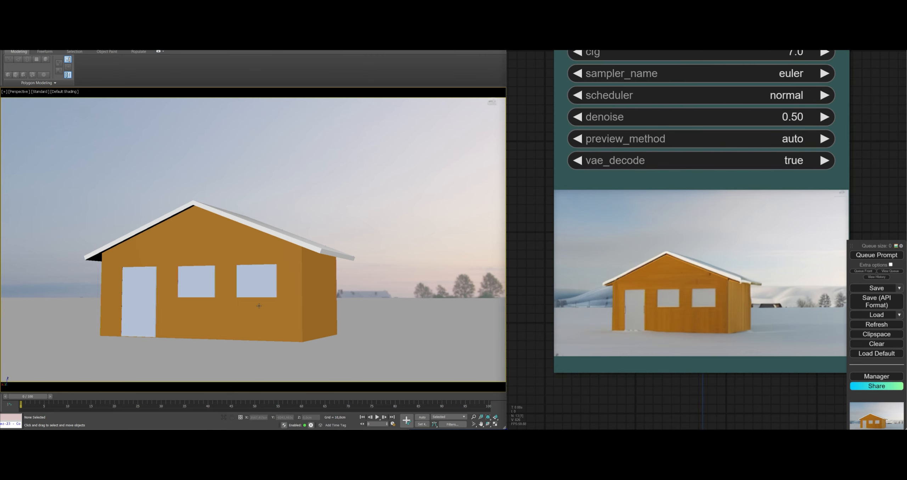
Orbit the 3ds Max viewport to show the house's side wall and door, and start live generation on the screen share node
middle_drag(259, 306, 334, 331)
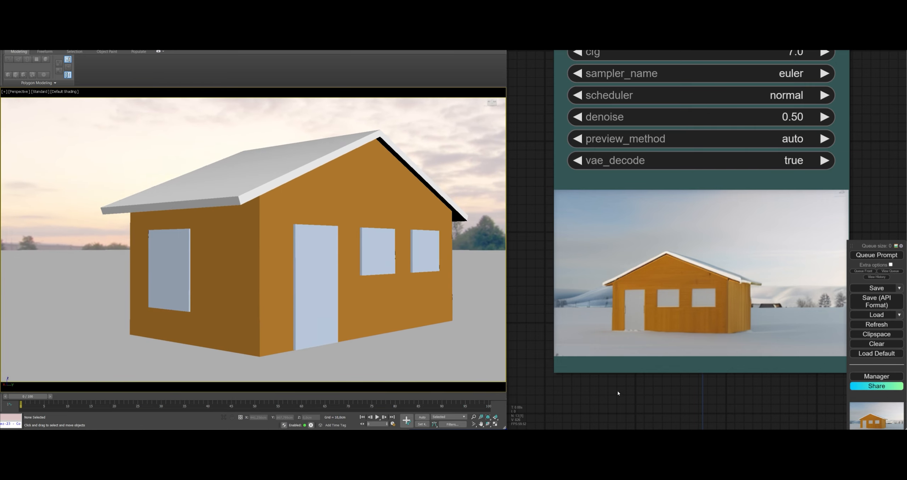
scroll(626, 377, down, 3)
drag(857, 165, 852, 191)
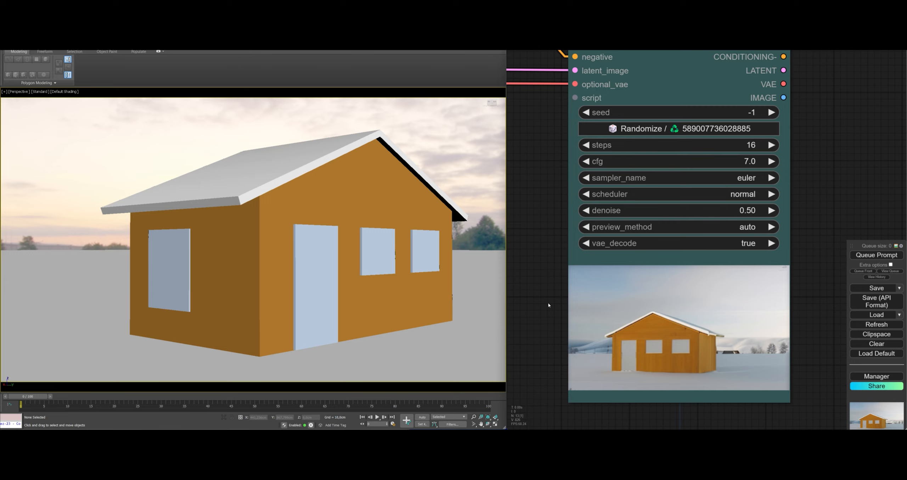
scroll(548, 303, down, 10)
drag(548, 303, 731, 230)
scroll(517, 277, down, 3)
drag(518, 277, 801, 359)
click(576, 243)
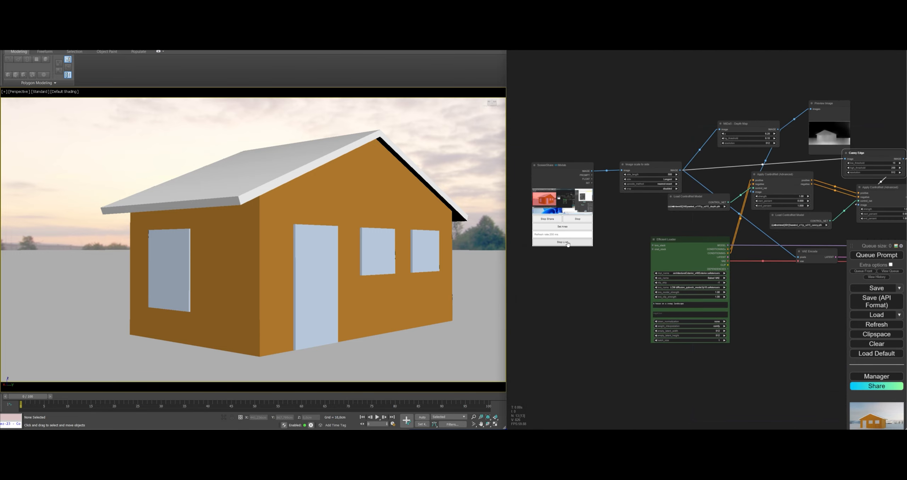
drag(775, 307, 547, 293)
scroll(723, 290, up, 13)
drag(708, 290, 540, 241)
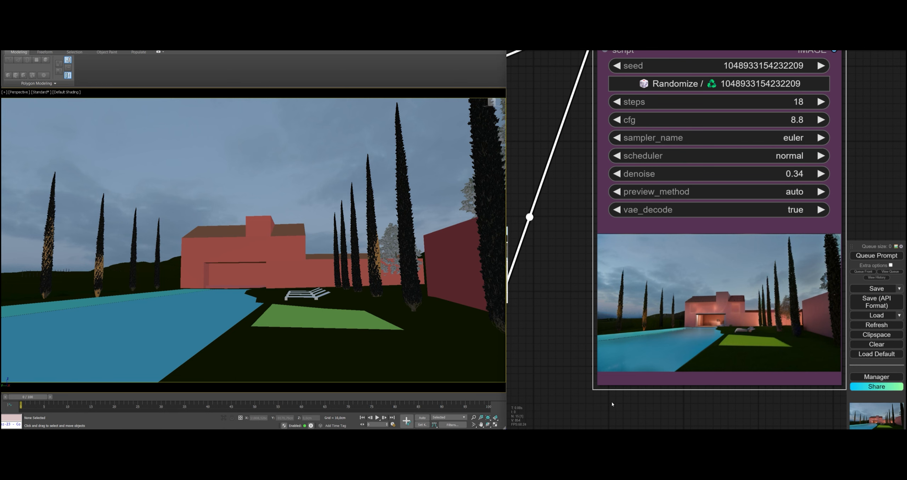
Set the KSampler's denoise to 0.72 for the villa scene and queue the prompt
drag(612, 401, 613, 387)
scroll(615, 379, down, 1)
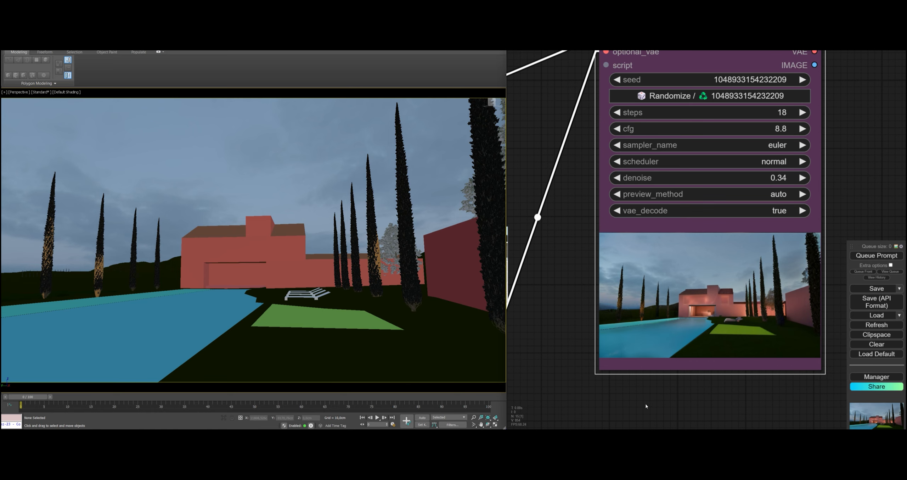
middle_drag(716, 114, 685, 134)
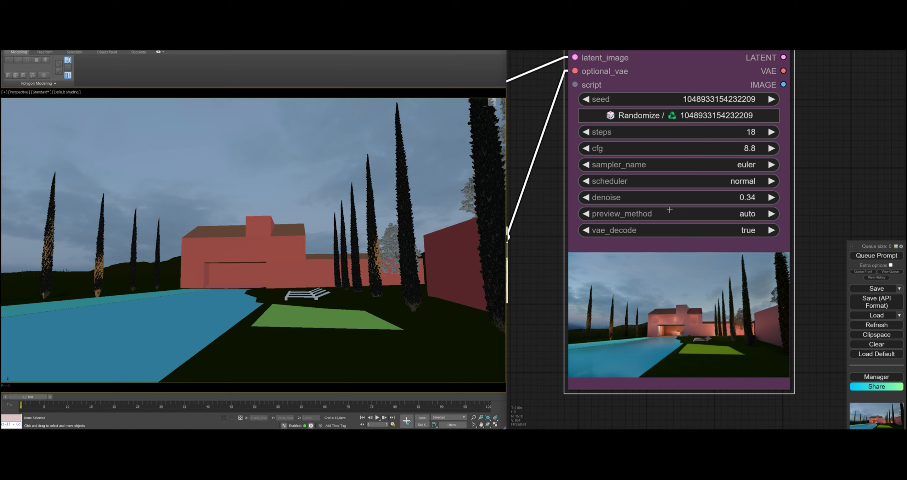
drag(708, 197, 723, 198)
click(865, 256)
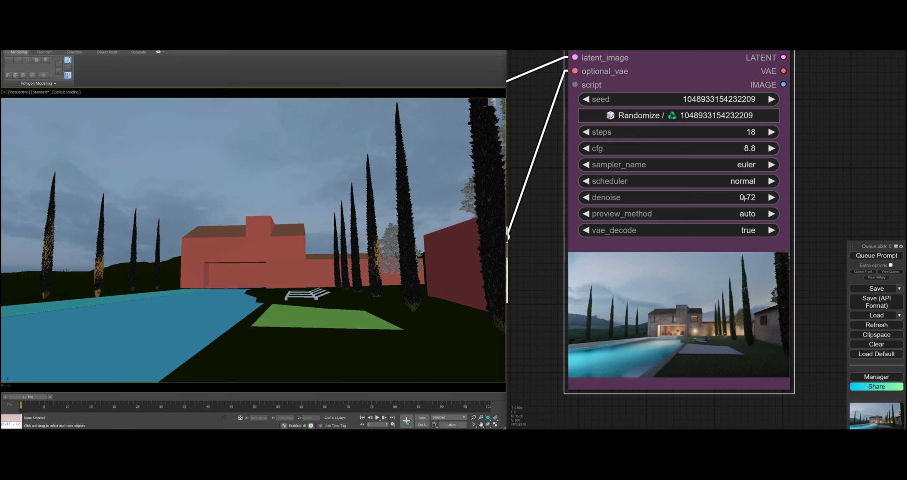
Set the KSampler's denoise back to 0.34 and regenerate the villa image
drag(746, 197, 732, 197)
click(877, 255)
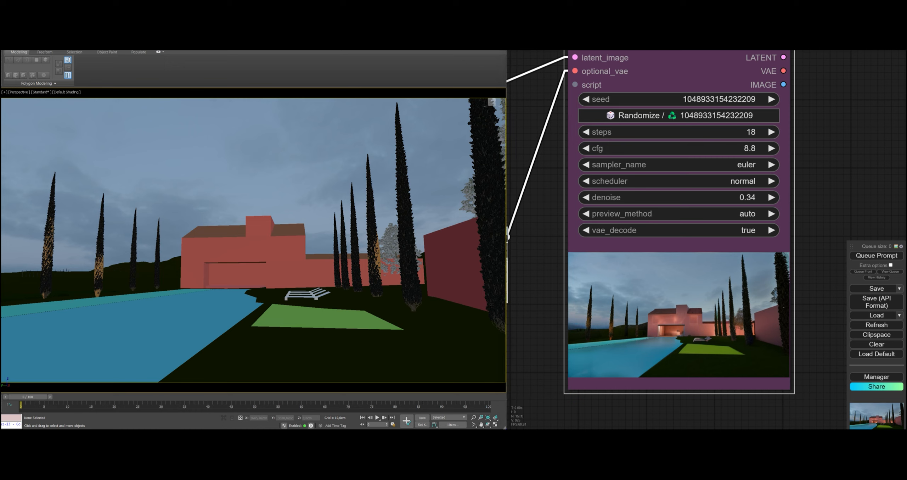
Change the villa walls' diffuse color to a muted green with cyan at 161, and turn it blue by setting blue to 178
key(q)
key(w)
click(508, 237)
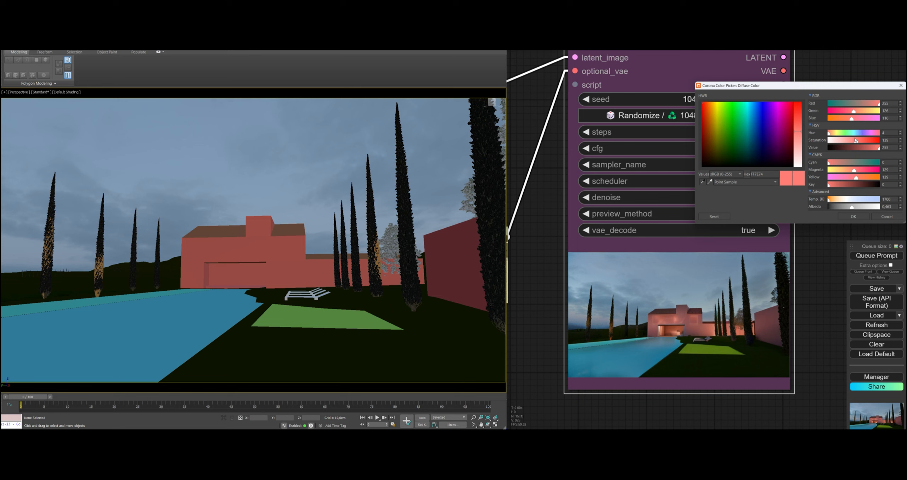
click(861, 162)
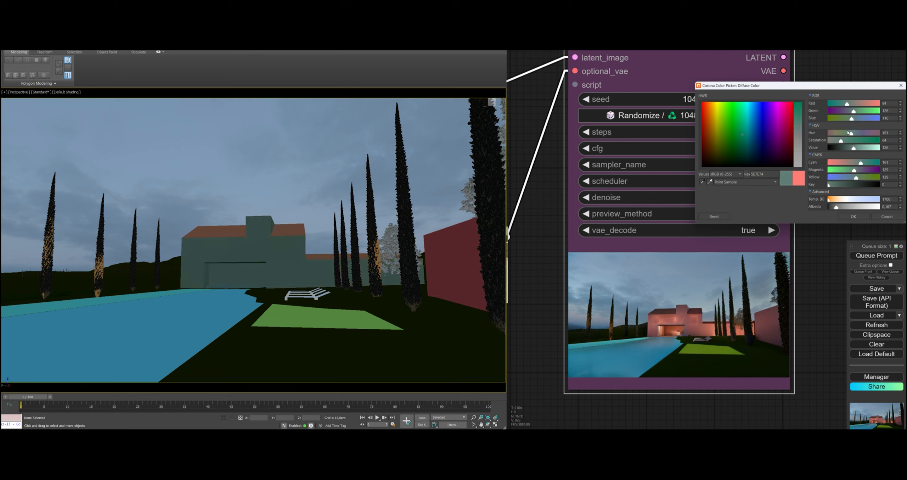
click(854, 216)
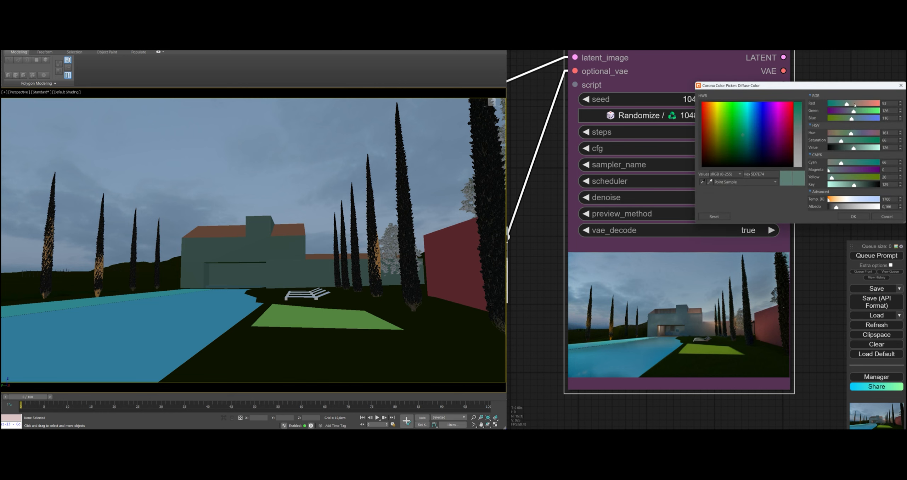
click(865, 119)
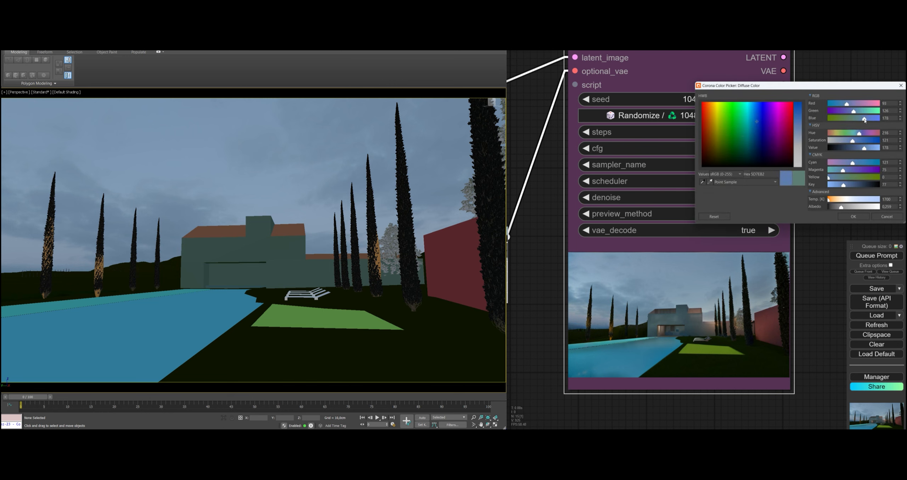
click(859, 217)
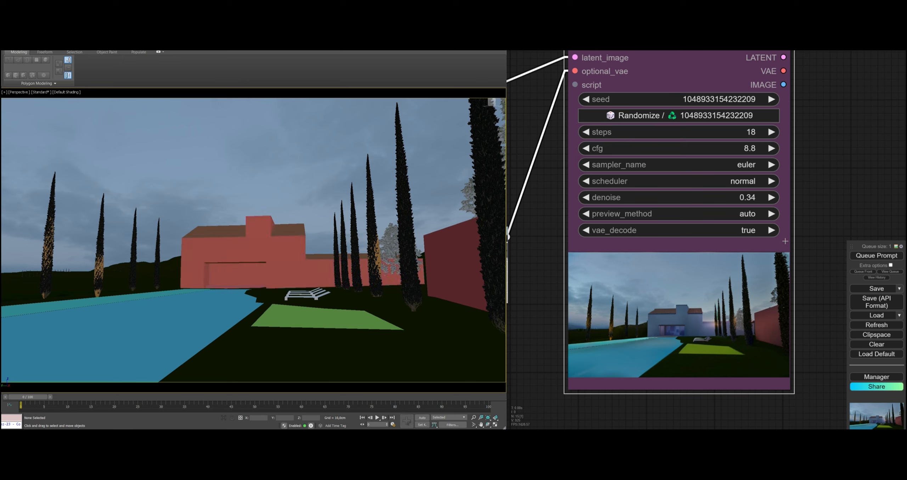
Restore the villa walls' salmon red color and queue the prompt again
click(876, 256)
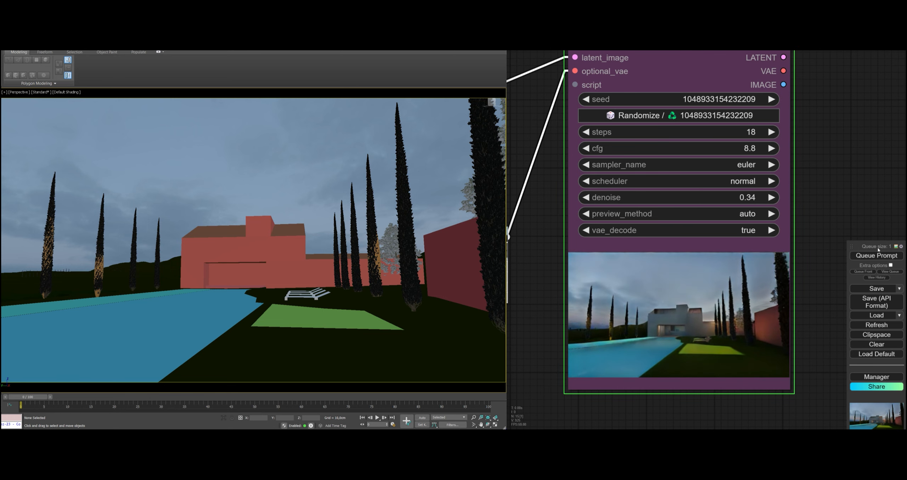
key(ctrl+Return)
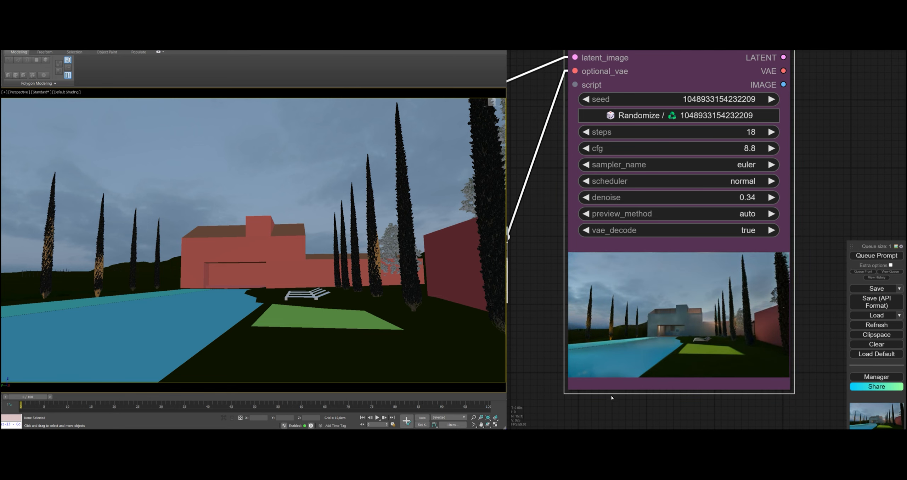
drag(626, 405, 638, 400)
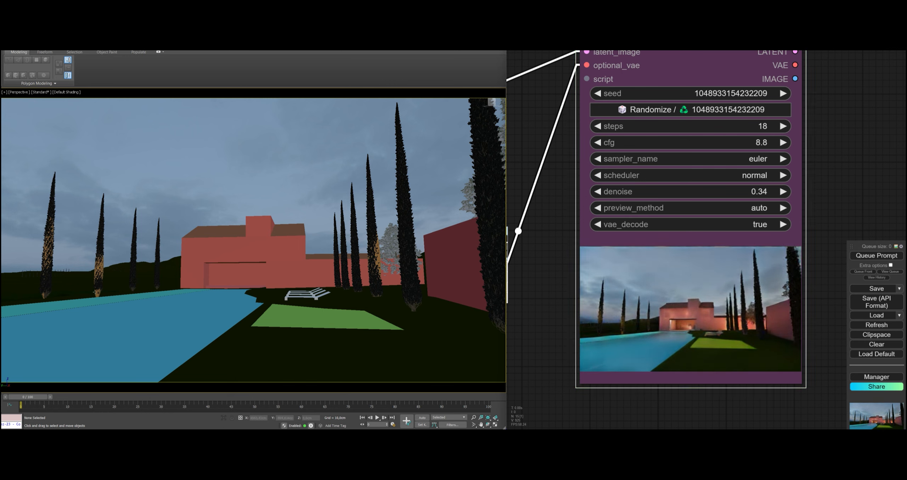
Clone the sphere at the base of the second cypress as an instance and position it at the third cypress
click(91, 298)
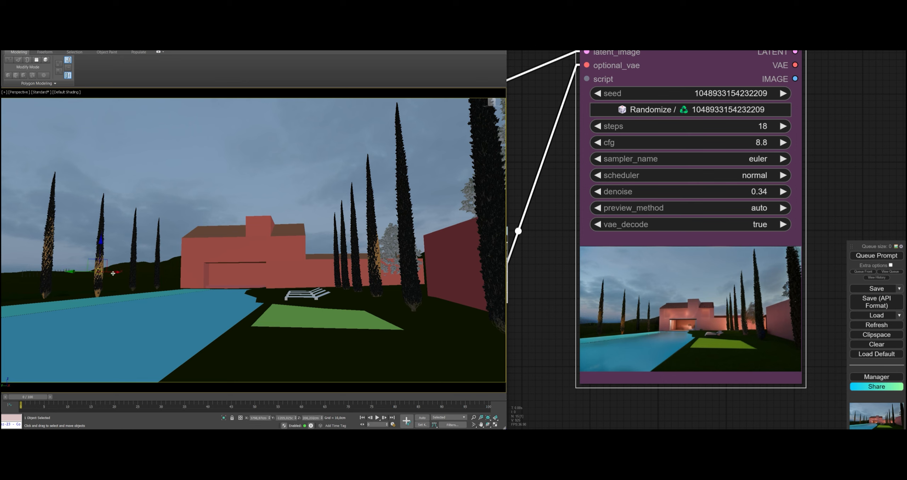
shift+drag(118, 272, 148, 276)
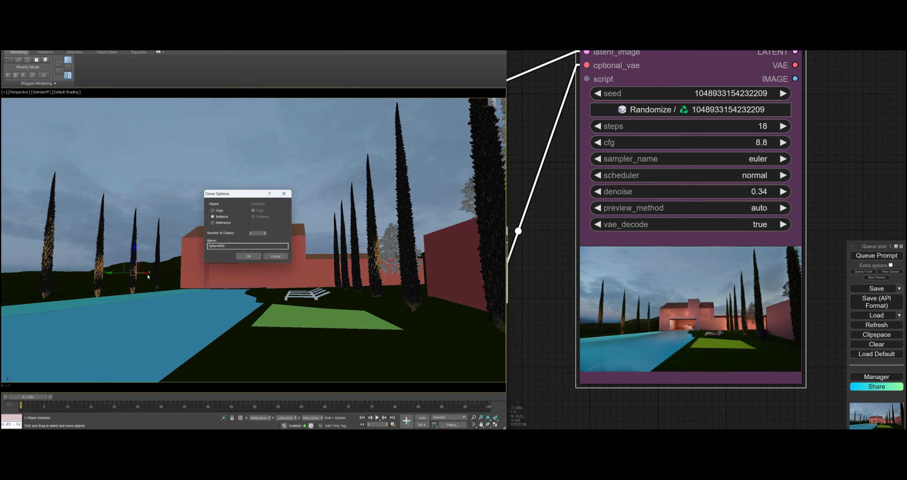
click(249, 256)
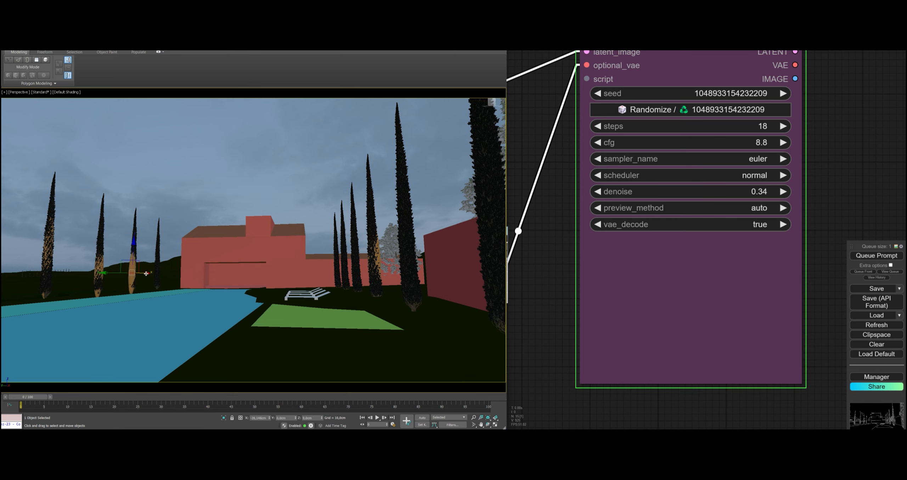
drag(151, 274, 146, 273)
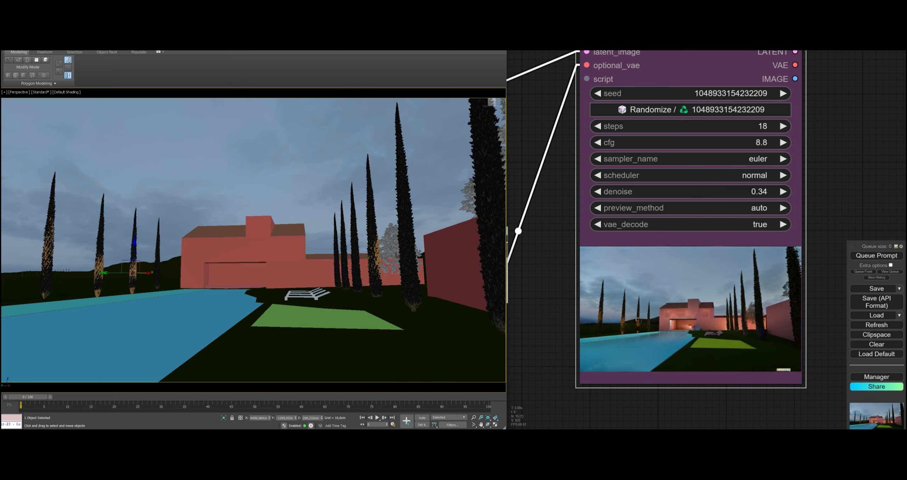
drag(556, 347, 566, 348)
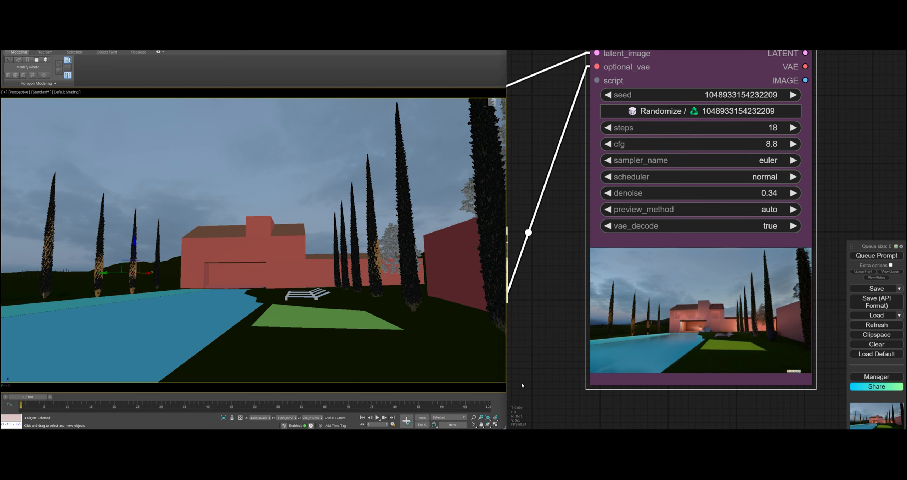
click(213, 192)
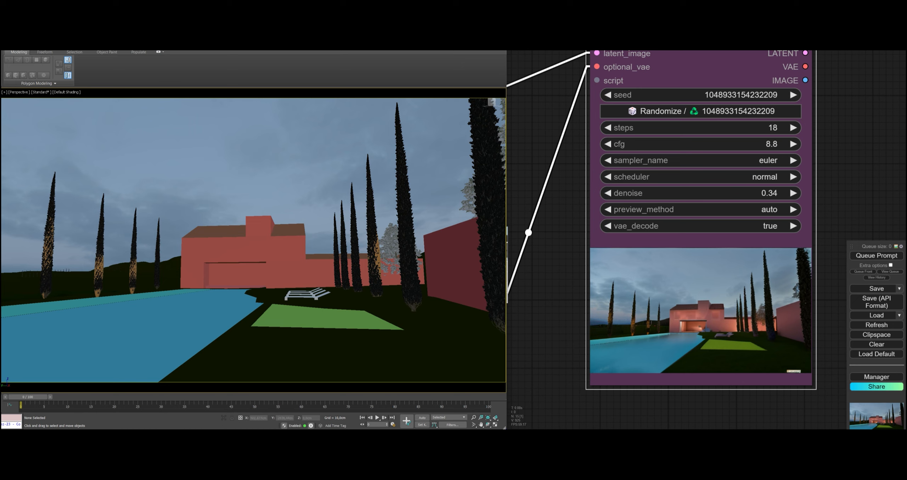
Add a light in front of the villa, raise it, and move it across the pool to beyond the outermost cypress
click(265, 291)
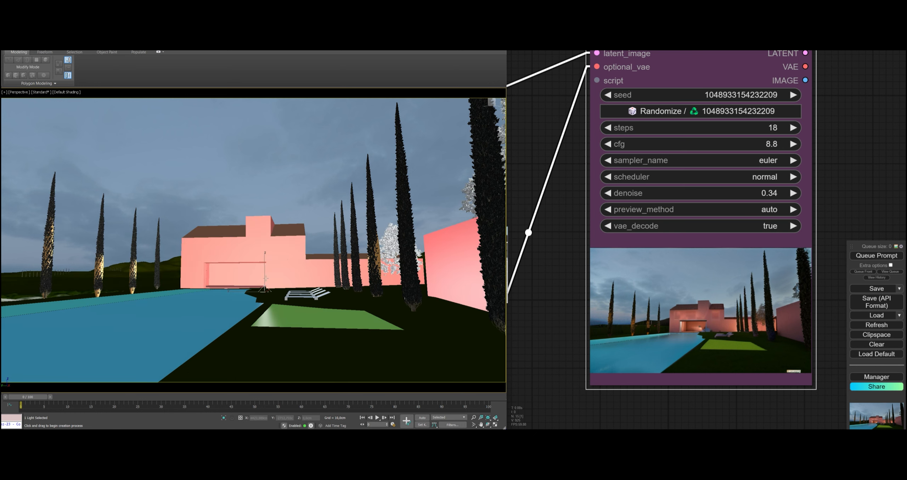
key(w)
drag(265, 274, 264, 231)
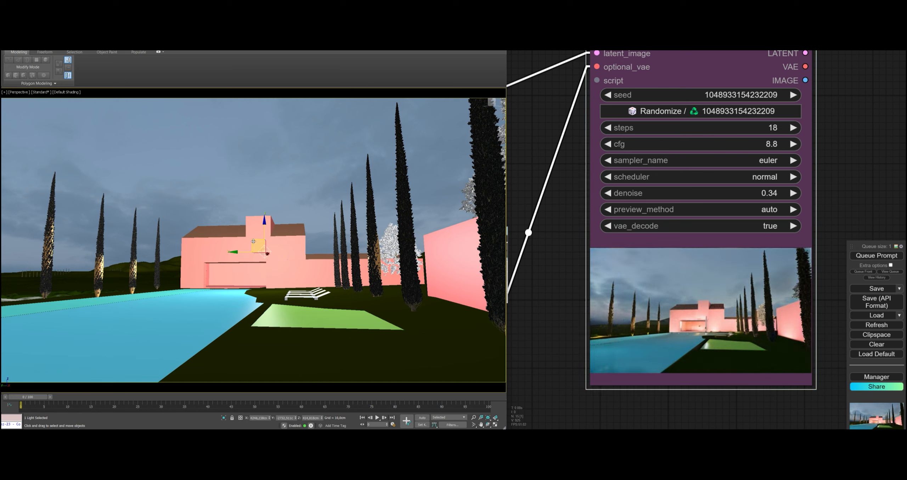
drag(243, 242, 132, 259)
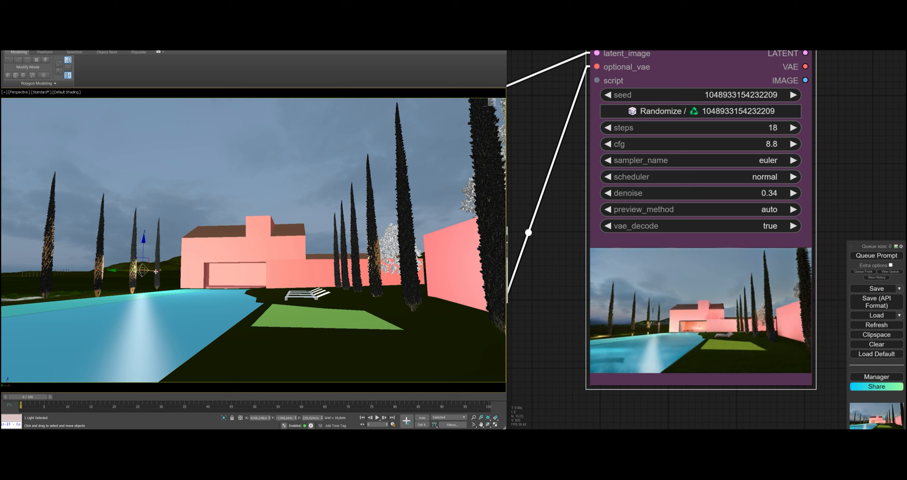
drag(156, 269, 93, 268)
drag(47, 292, 30, 298)
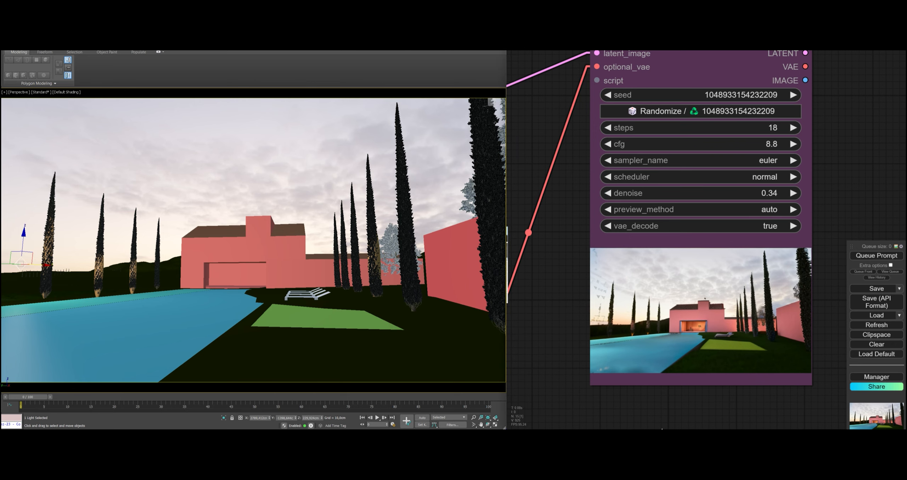
click(235, 188)
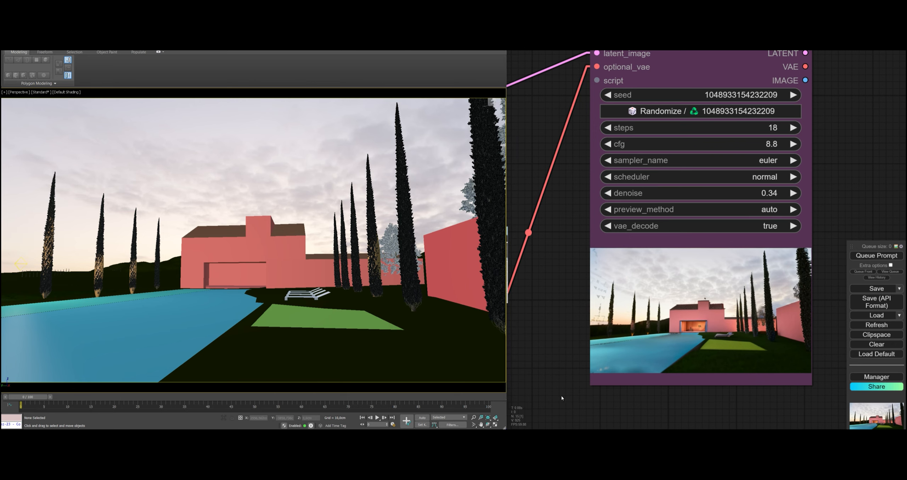
Reframe the perspective view to show the villa from the pool's other side, with the generated preview enlarged for comparison
drag(559, 407, 540, 395)
scroll(536, 372, up, 3)
alt+middle_drag(280, 351, 297, 362)
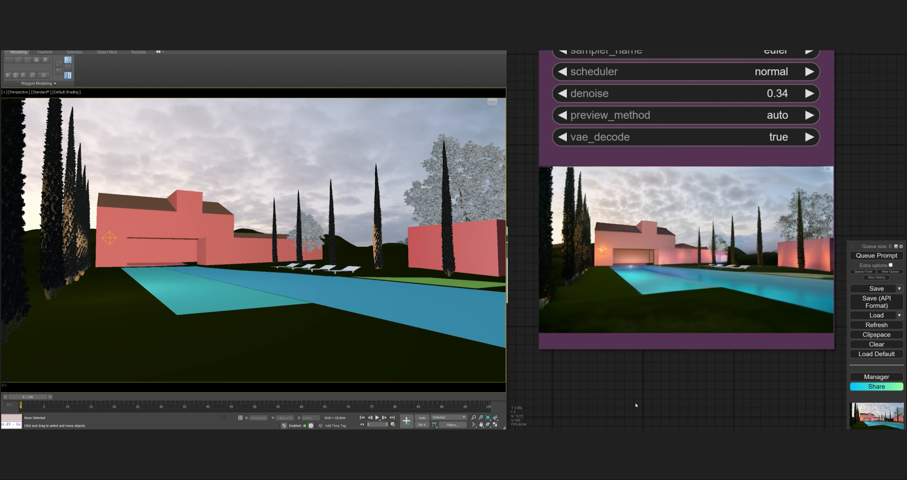
drag(753, 409, 742, 417)
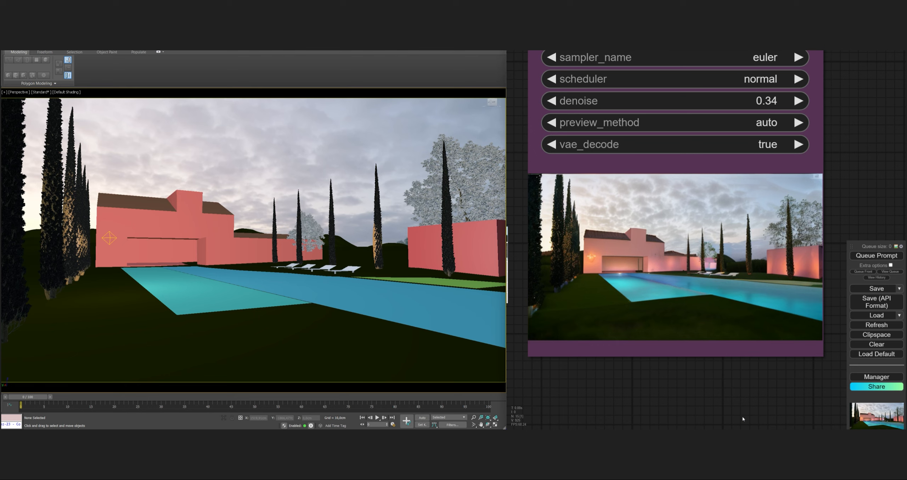